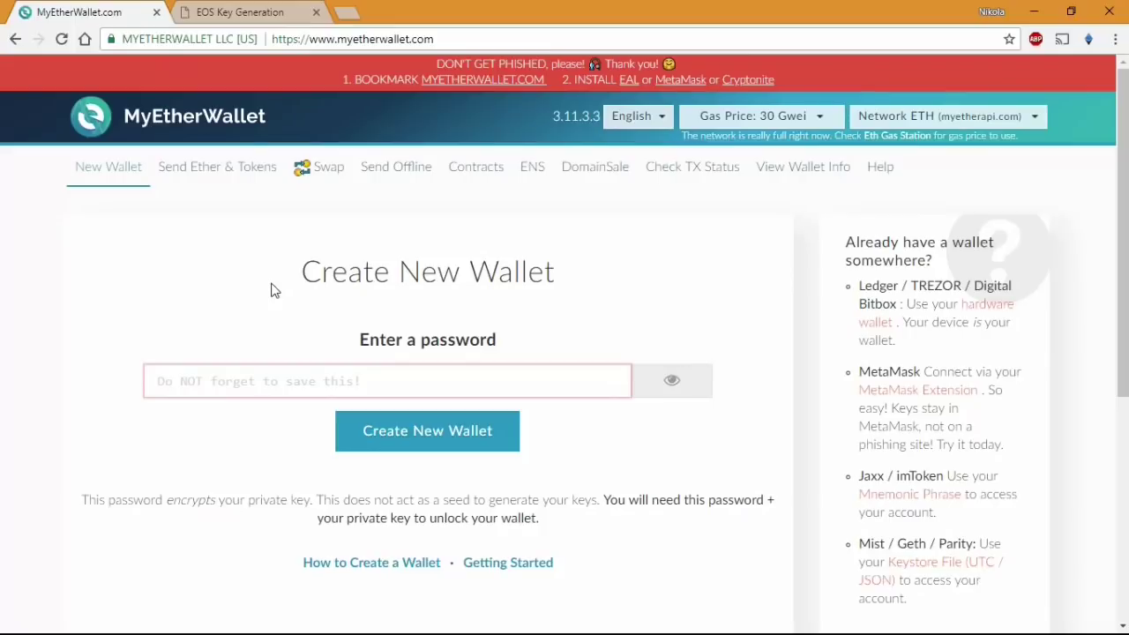
Step: On Send Ether & Tokens, unlock the Ledger wallet at its second address, holding 0.01 ETH
{"action": "left_click", "coordinate": [227, 170]}
{"action": "scroll", "coordinate": [353, 295], "scroll_direction": "down", "scroll_amount": 2}
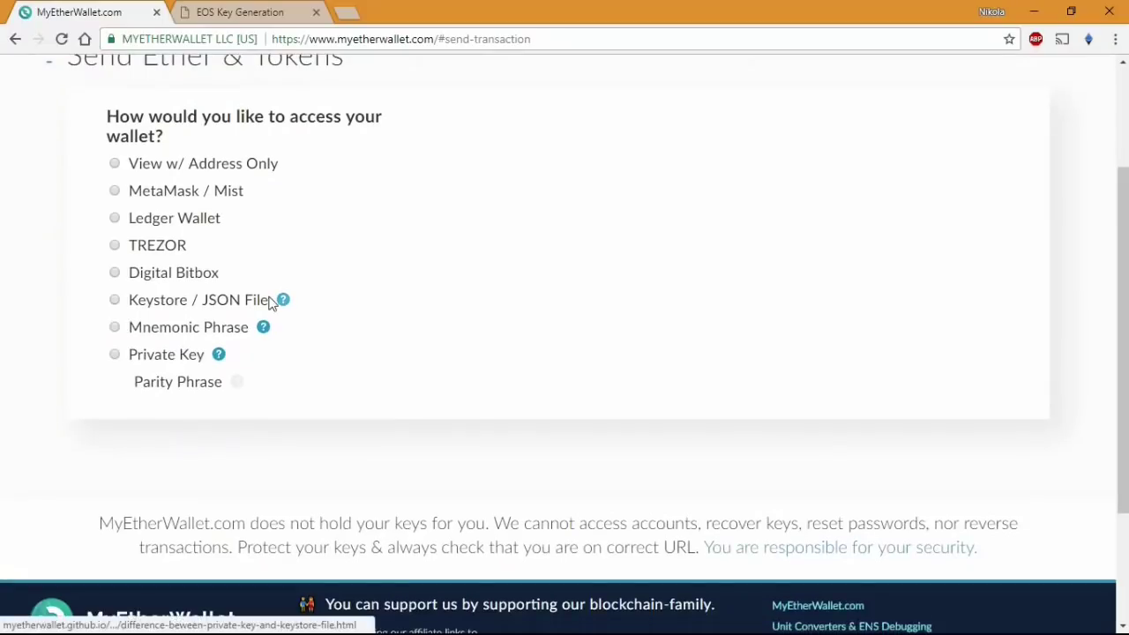
{"action": "left_click", "coordinate": [114, 218]}
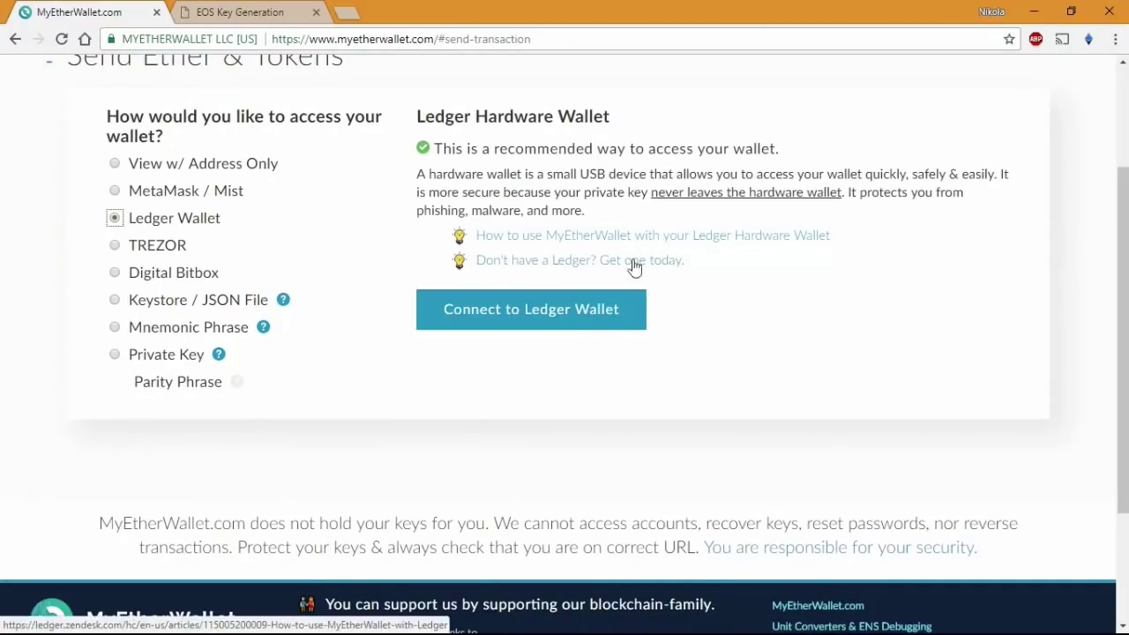
{"action": "left_click", "coordinate": [587, 318]}
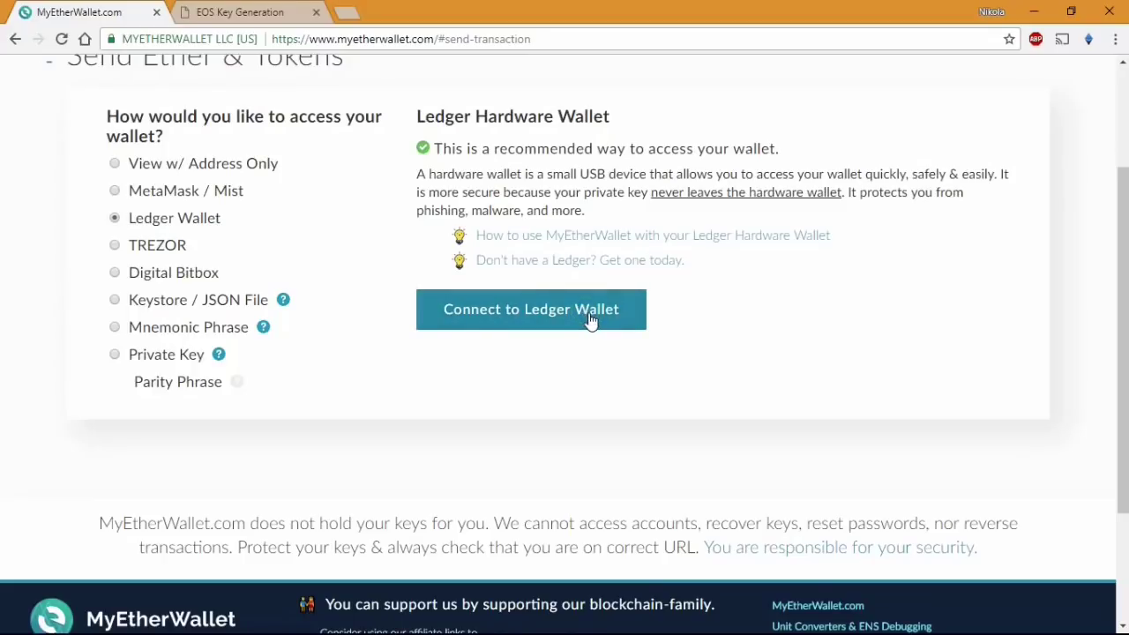
{"action": "scroll", "coordinate": [781, 227], "scroll_direction": "up", "scroll_amount": 1}
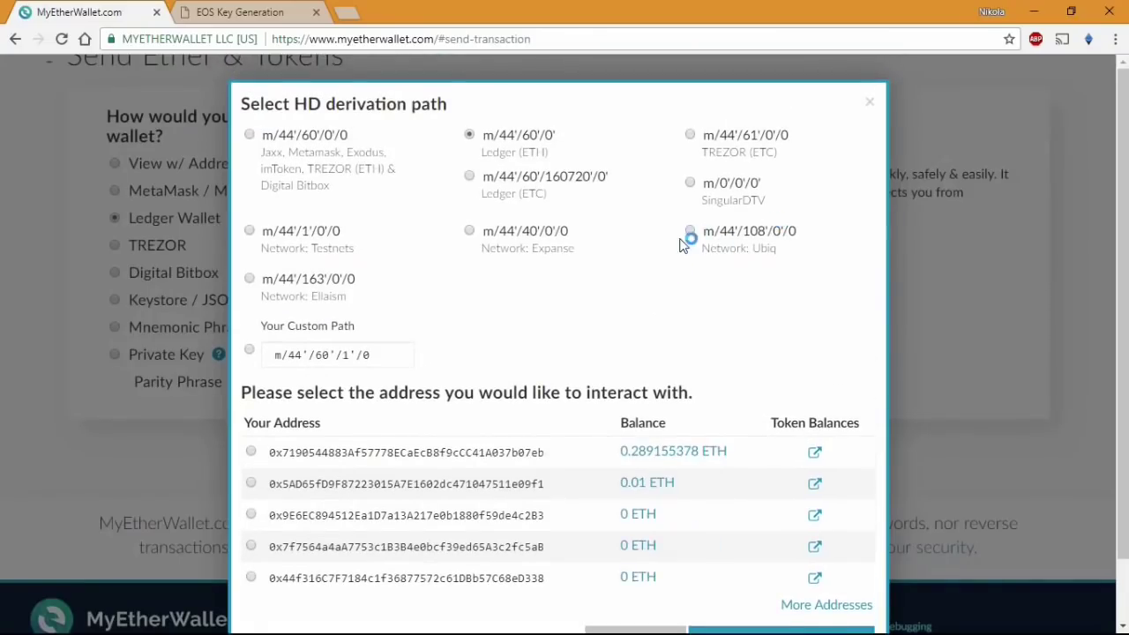
{"action": "scroll", "coordinate": [685, 239], "scroll_direction": "down", "scroll_amount": 1}
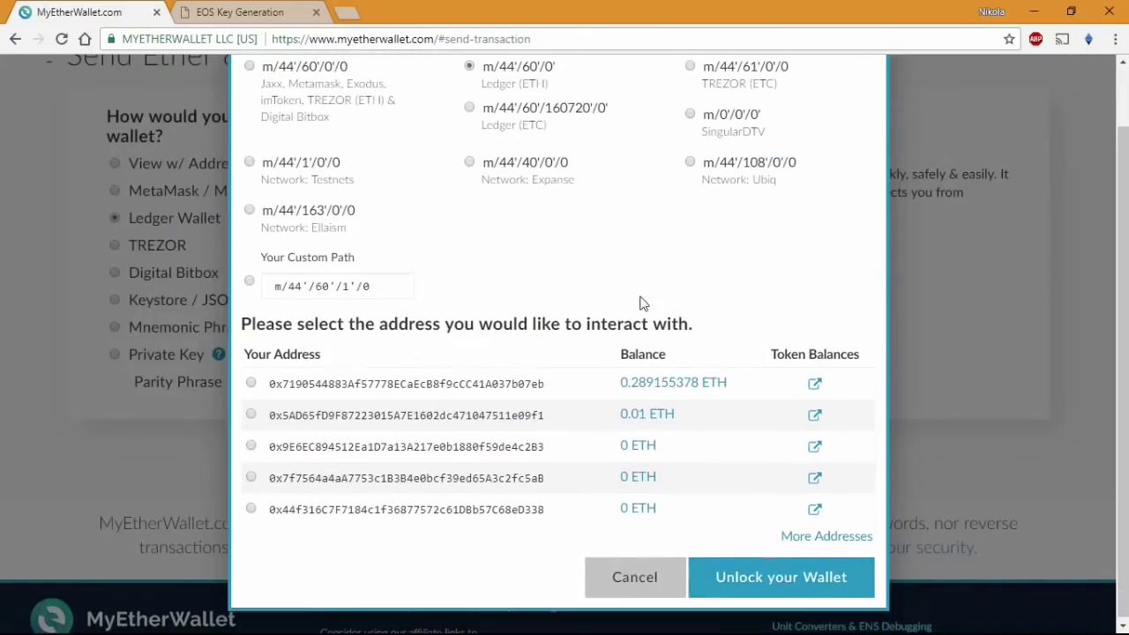
{"action": "left_click", "coordinate": [253, 412]}
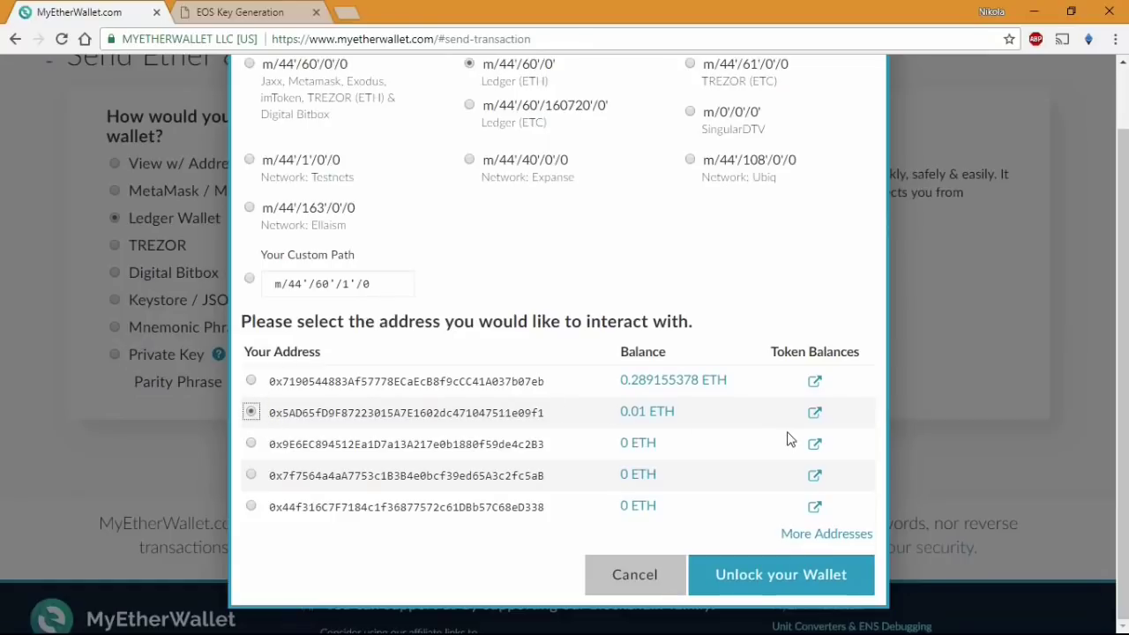
{"action": "left_click", "coordinate": [803, 573]}
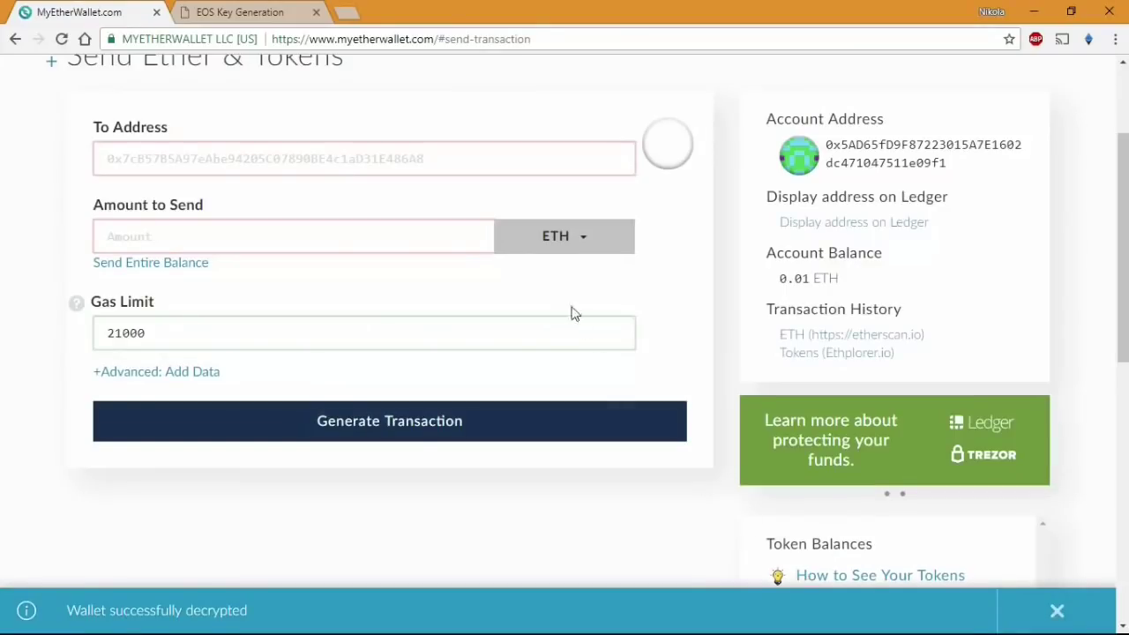
Step: Check the account's 0.01 ETH balance and its 31.297 EOS token balance
{"action": "scroll", "coordinate": [569, 312], "scroll_direction": "up", "scroll_amount": 2}
{"action": "scroll", "coordinate": [931, 396], "scroll_direction": "down", "scroll_amount": 2}
{"action": "scroll", "coordinate": [930, 397], "scroll_direction": "down", "scroll_amount": 1}
{"action": "left_click_drag", "start_coordinate": [775, 280], "coordinate": [751, 276]}
{"action": "left_click", "coordinate": [880, 282]}
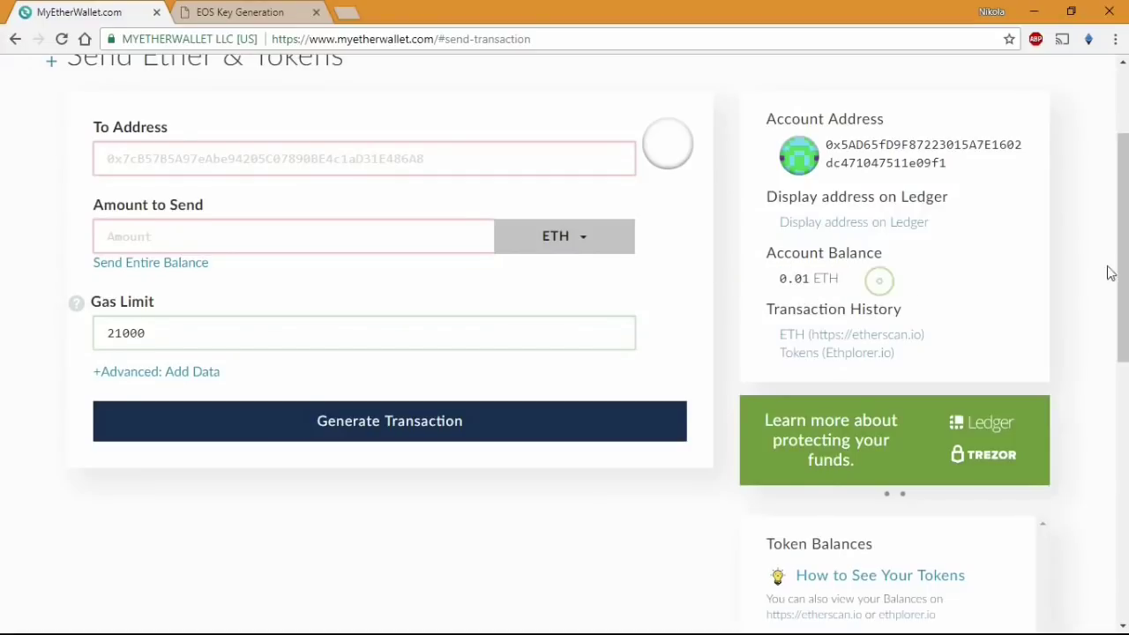
{"action": "scroll", "coordinate": [936, 346], "scroll_direction": "down", "scroll_amount": 3}
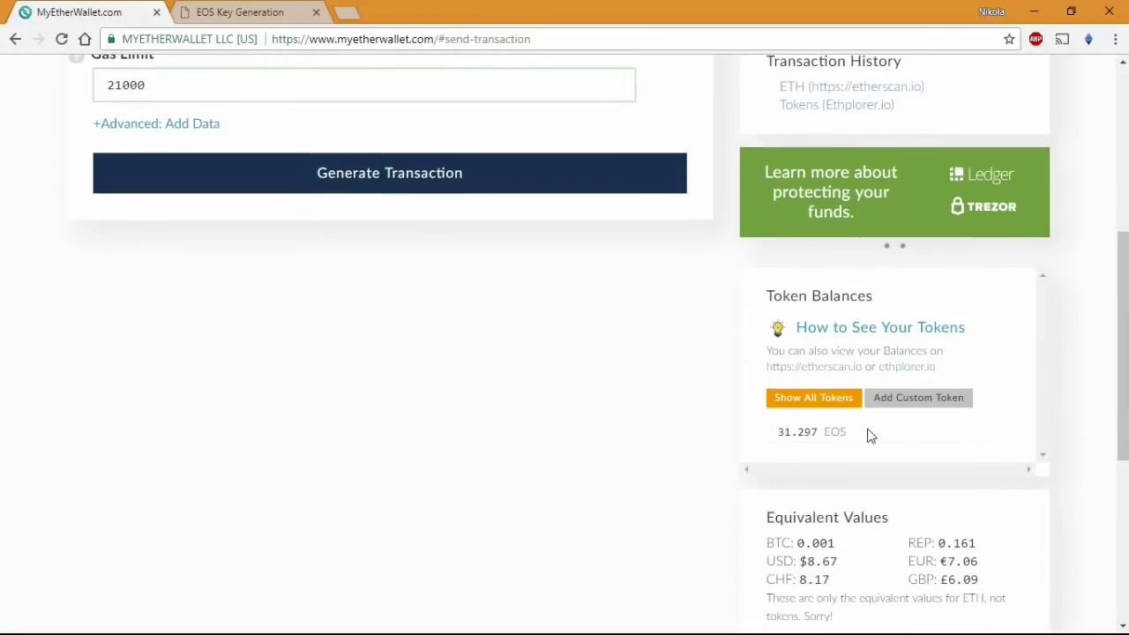
{"action": "double_click", "coordinate": [783, 433]}
{"action": "left_click_drag", "start_coordinate": [764, 441], "coordinate": [873, 432]}
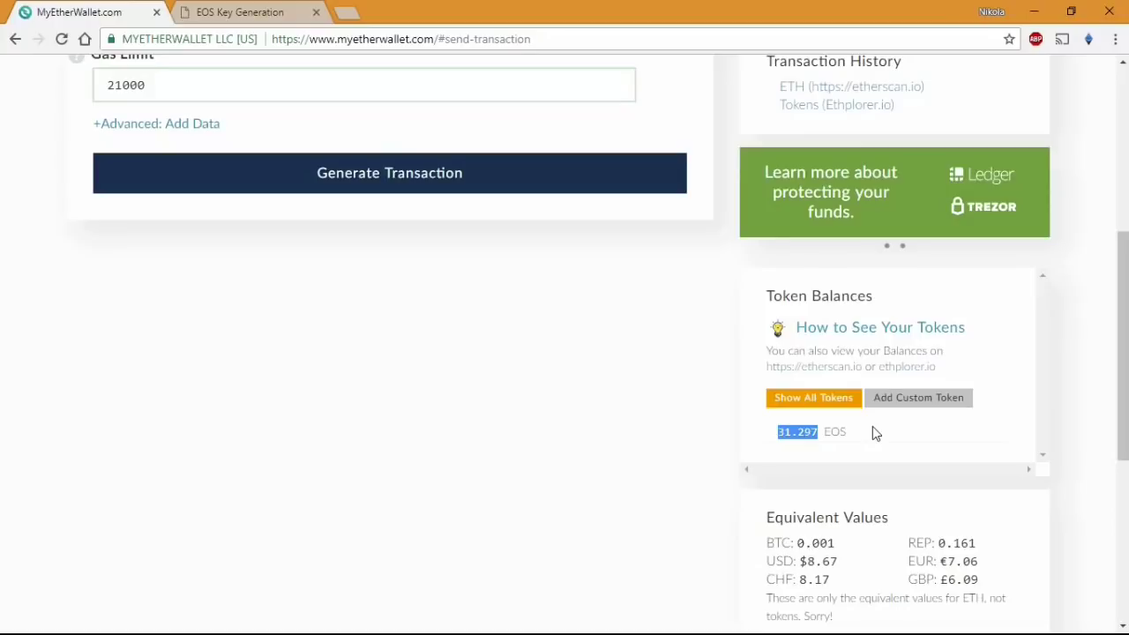
{"action": "left_click", "coordinate": [872, 434]}
Step: Dismiss the MyEtherWallet intro slides and switch to the EOS Key Generation page
{"action": "left_click", "coordinate": [85, 39]}
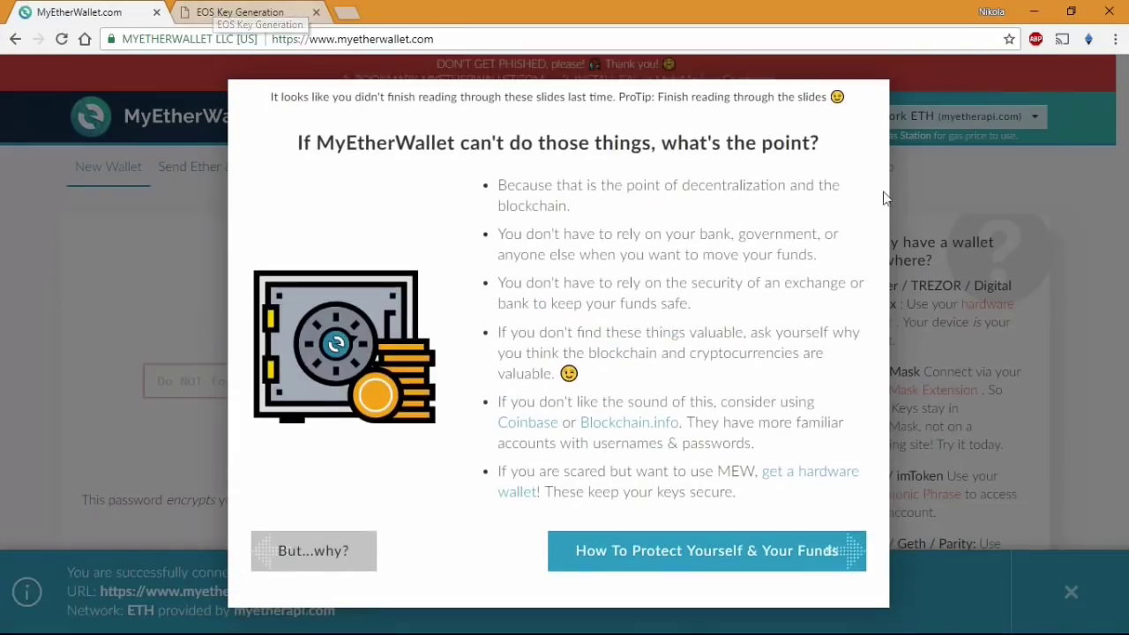
{"action": "left_click", "coordinate": [885, 198]}
{"action": "left_click", "coordinate": [241, 18]}
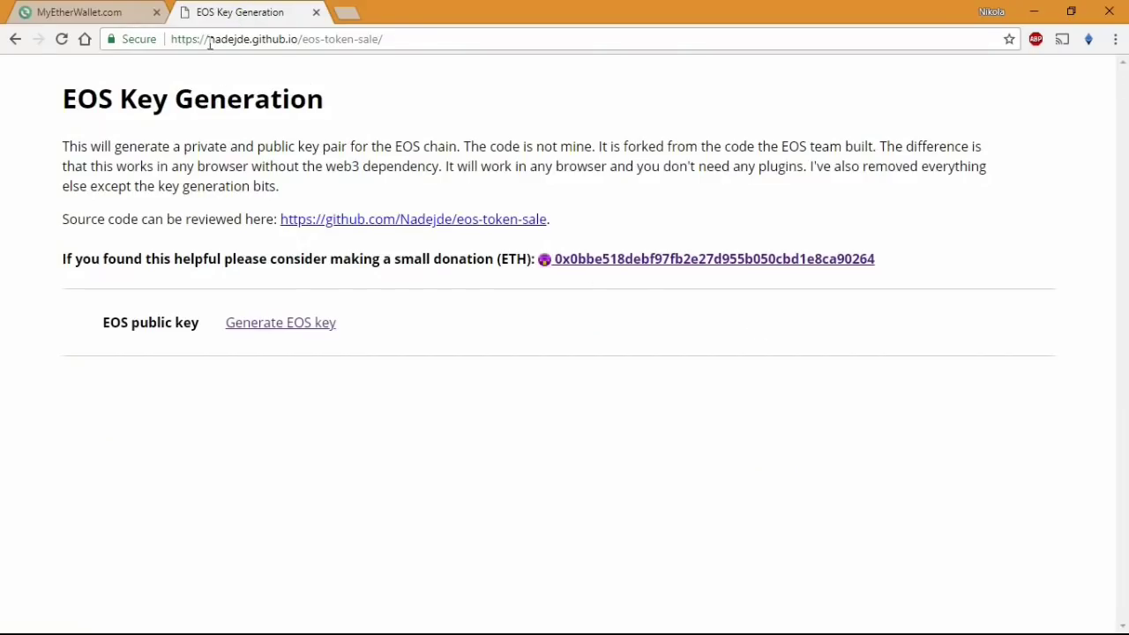
{"action": "left_click", "coordinate": [418, 39]}
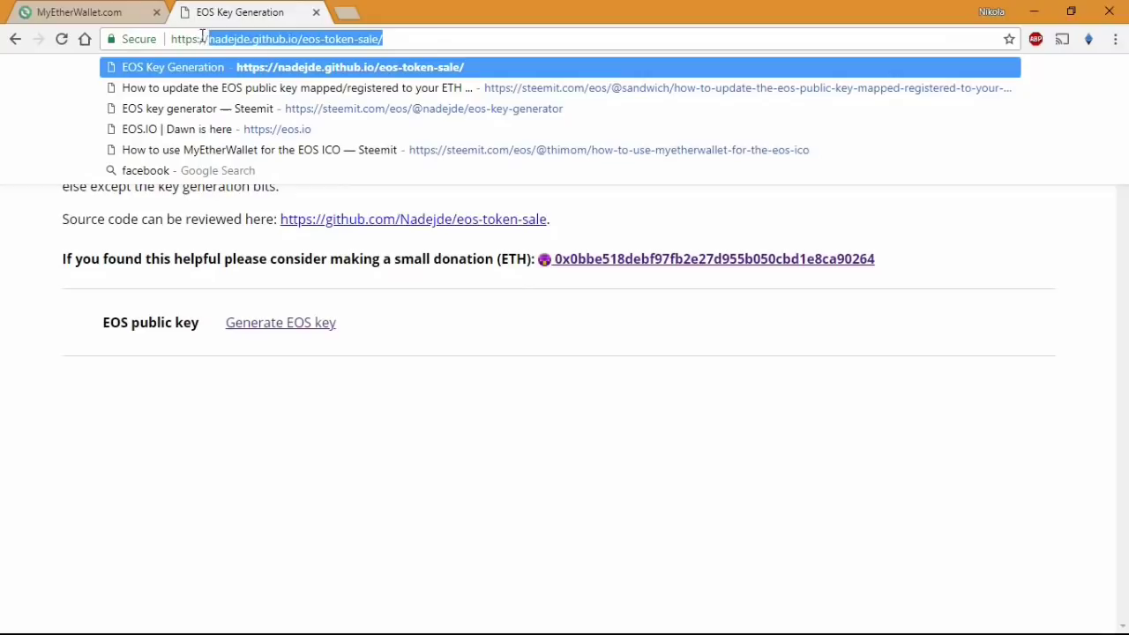
{"action": "left_click", "coordinate": [497, 396]}
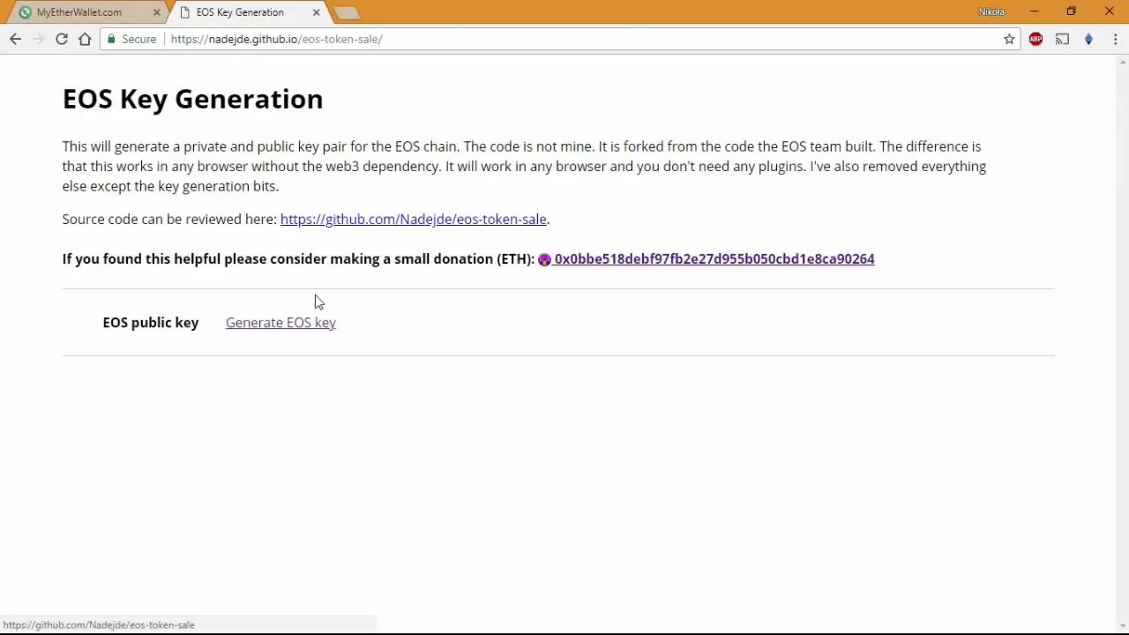
Step: Generate a new EOS key pair and select its private key text
{"action": "left_click", "coordinate": [294, 323]}
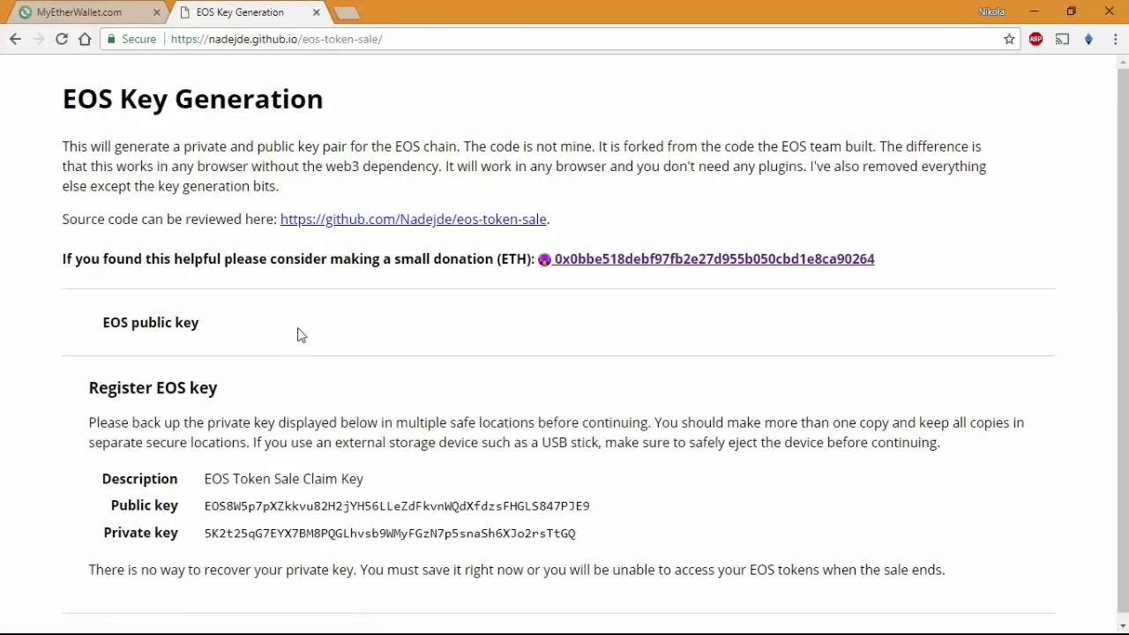
{"action": "scroll", "coordinate": [304, 353], "scroll_direction": "down", "scroll_amount": 1}
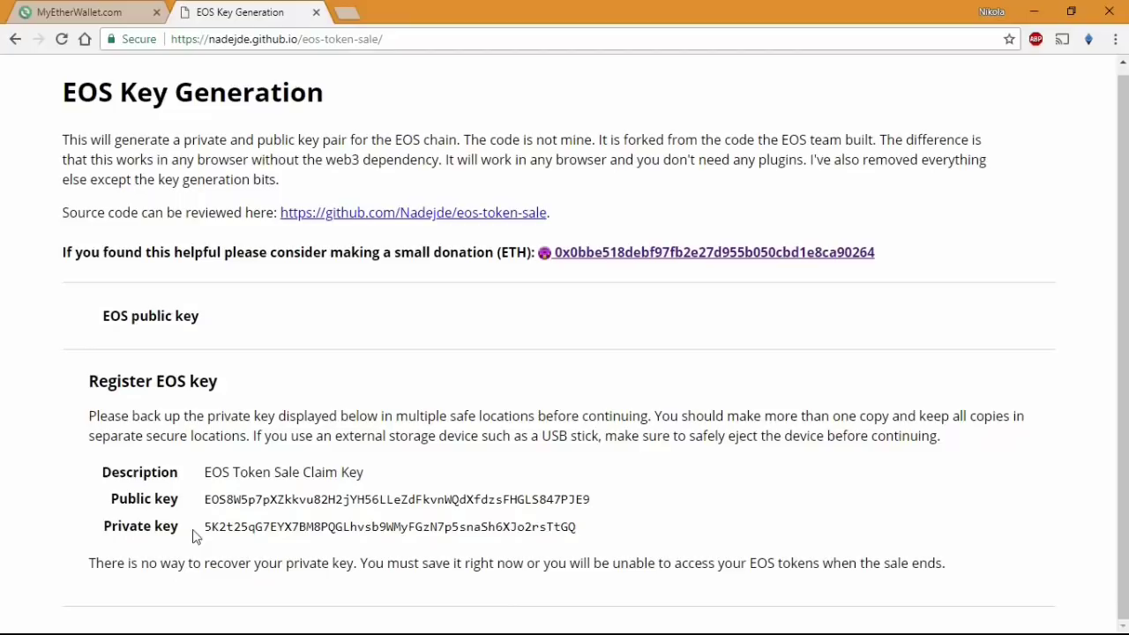
{"action": "left_click_drag", "start_coordinate": [189, 529], "coordinate": [673, 532]}
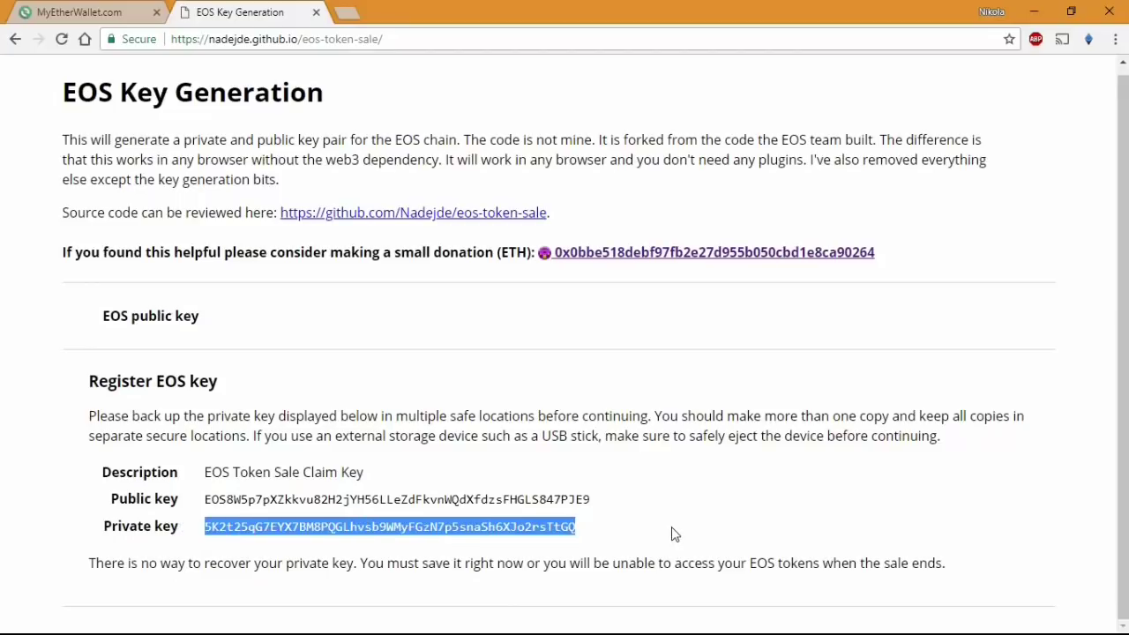
{"action": "left_click", "coordinate": [623, 536]}
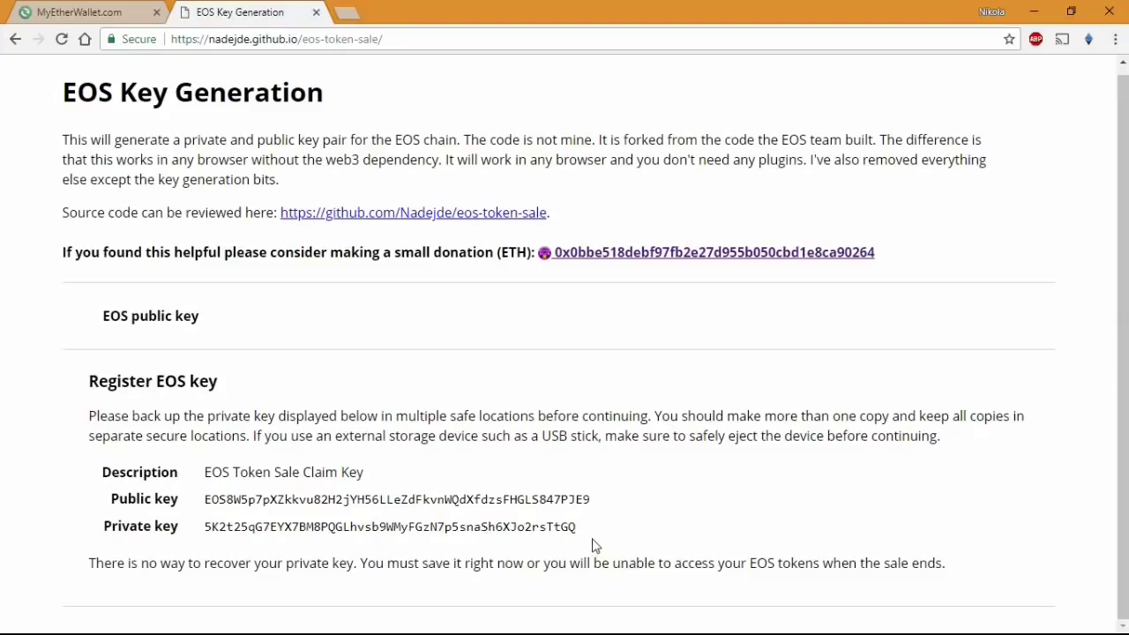
Step: Back in MyEtherWallet, load the EOS: Contribution contract on the Contracts page
{"action": "key", "text": "ctrl+Tab"}
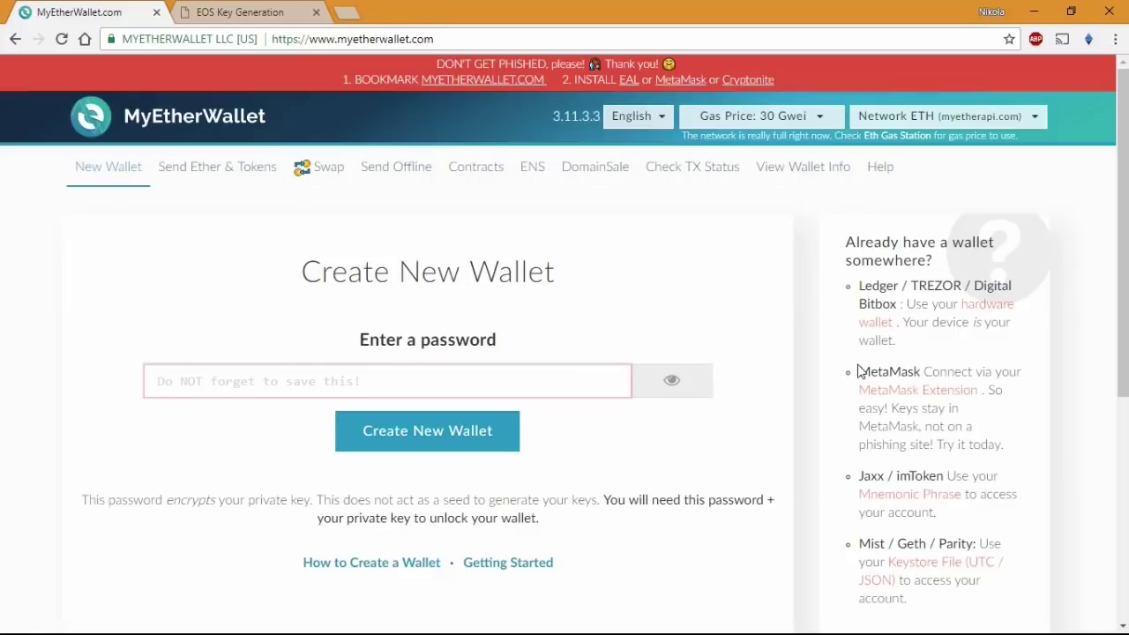
{"action": "left_click", "coordinate": [477, 178]}
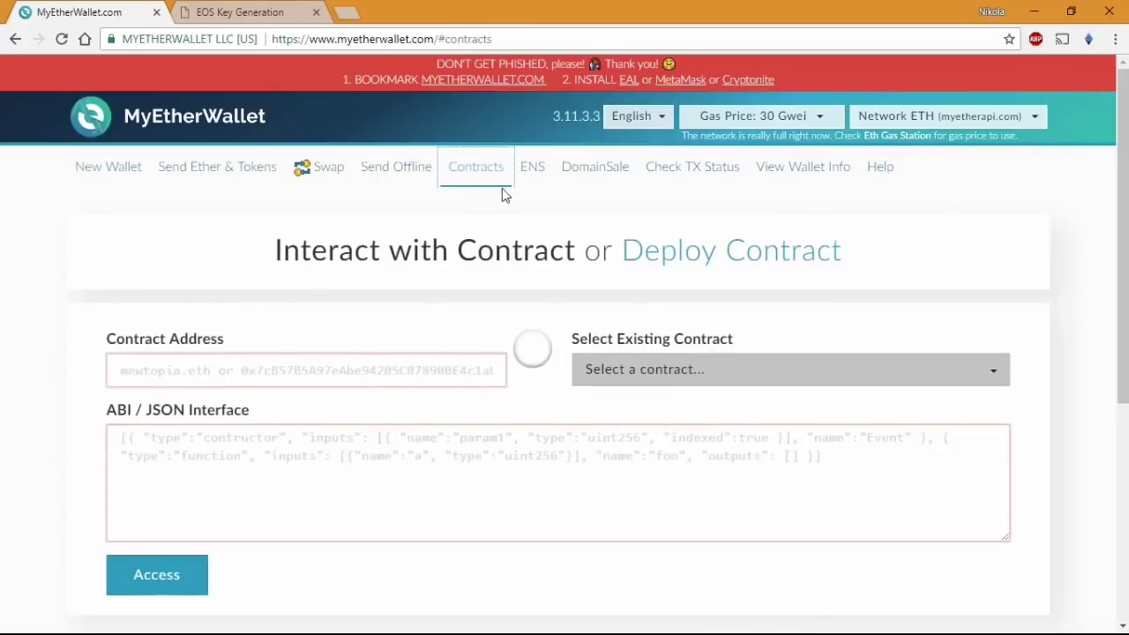
{"action": "scroll", "coordinate": [565, 198], "scroll_direction": "down", "scroll_amount": 2}
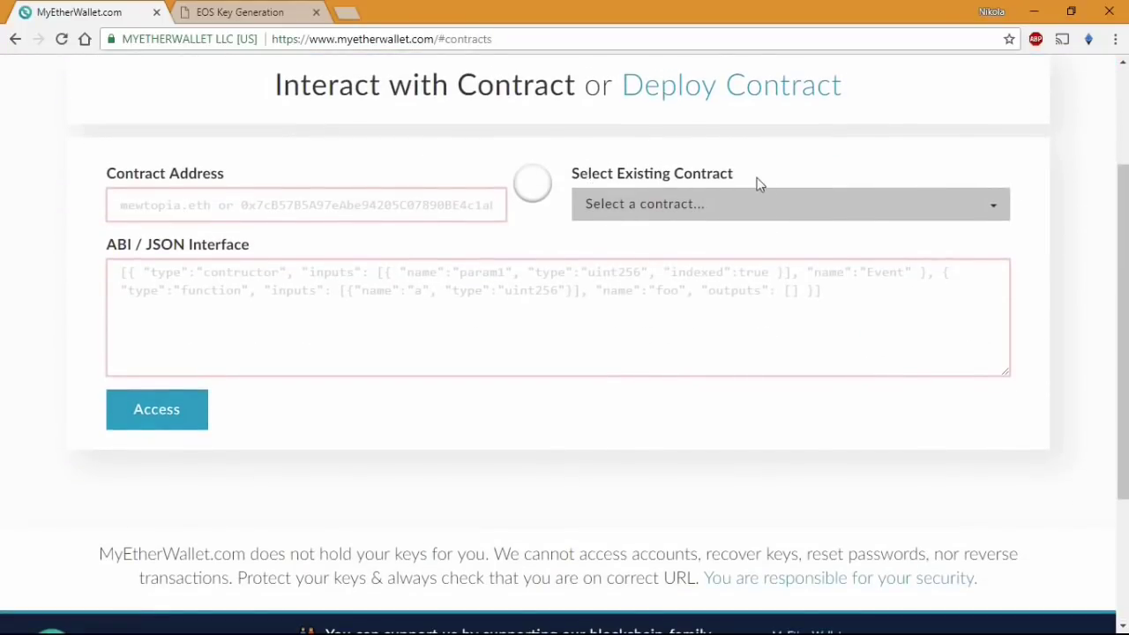
{"action": "left_click", "coordinate": [682, 204]}
{"action": "scroll", "coordinate": [650, 397], "scroll_direction": "down", "scroll_amount": 3}
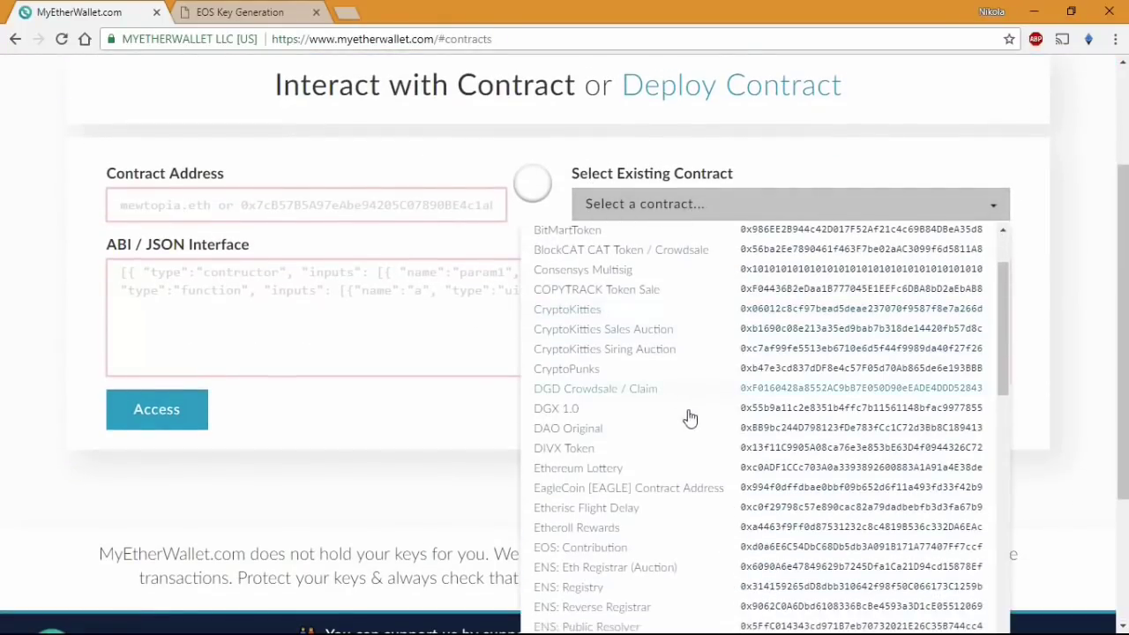
{"action": "scroll", "coordinate": [710, 436], "scroll_direction": "down", "scroll_amount": 1}
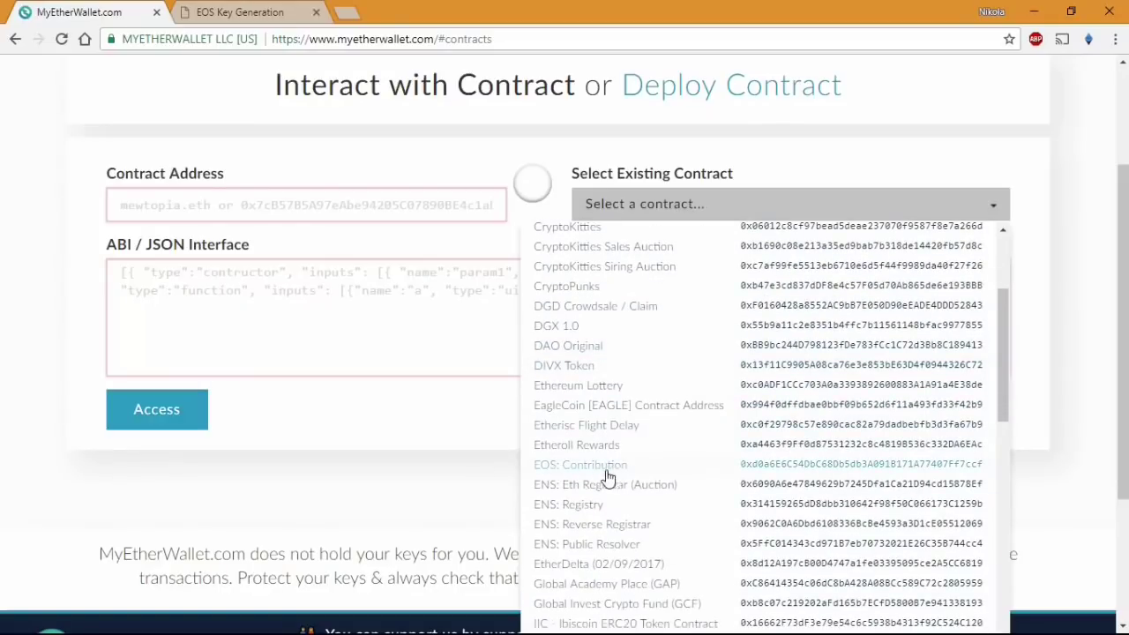
{"action": "left_click", "coordinate": [584, 472]}
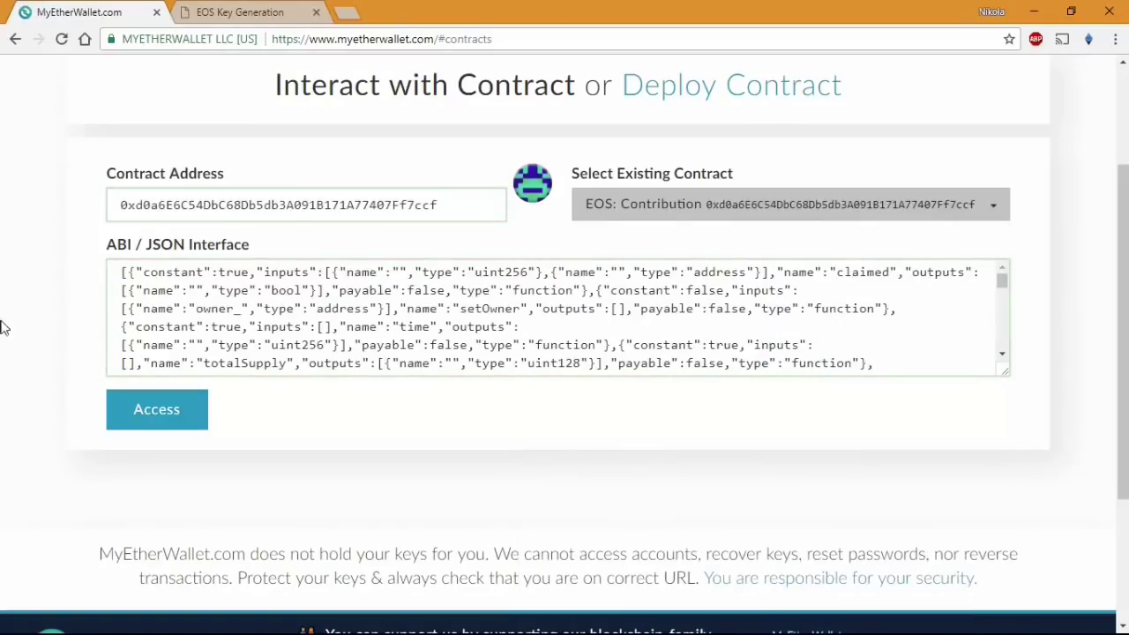
Step: Access the EOS: Contribution contract and open its function list down to register
{"action": "left_click", "coordinate": [177, 414]}
{"action": "scroll", "coordinate": [385, 365], "scroll_direction": "down", "scroll_amount": 4}
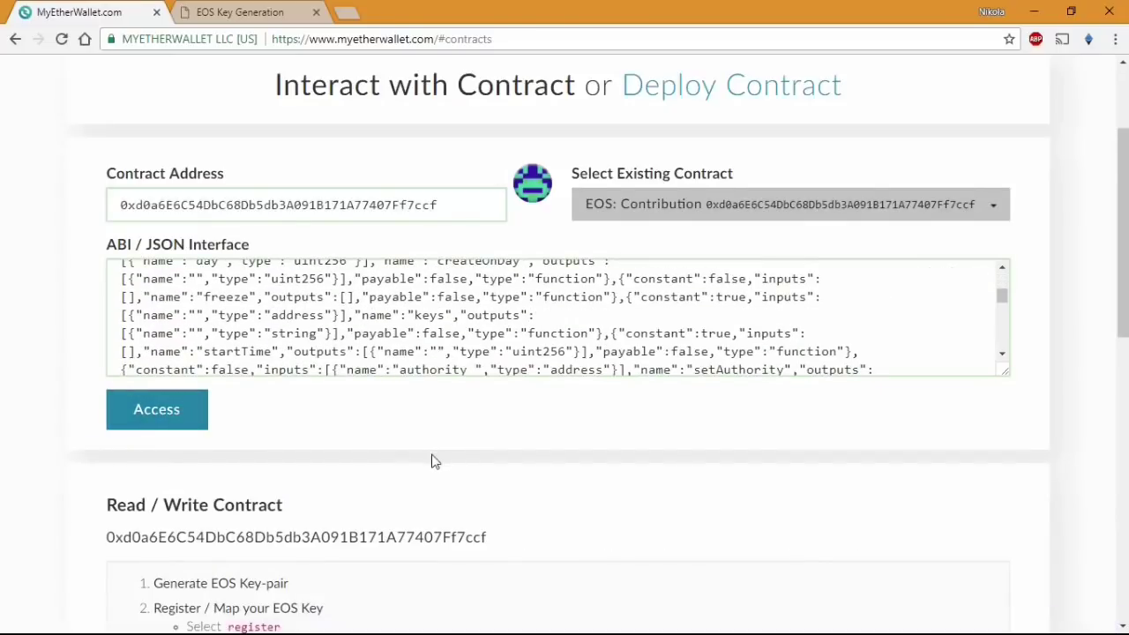
{"action": "scroll", "coordinate": [432, 460], "scroll_direction": "down", "scroll_amount": 5}
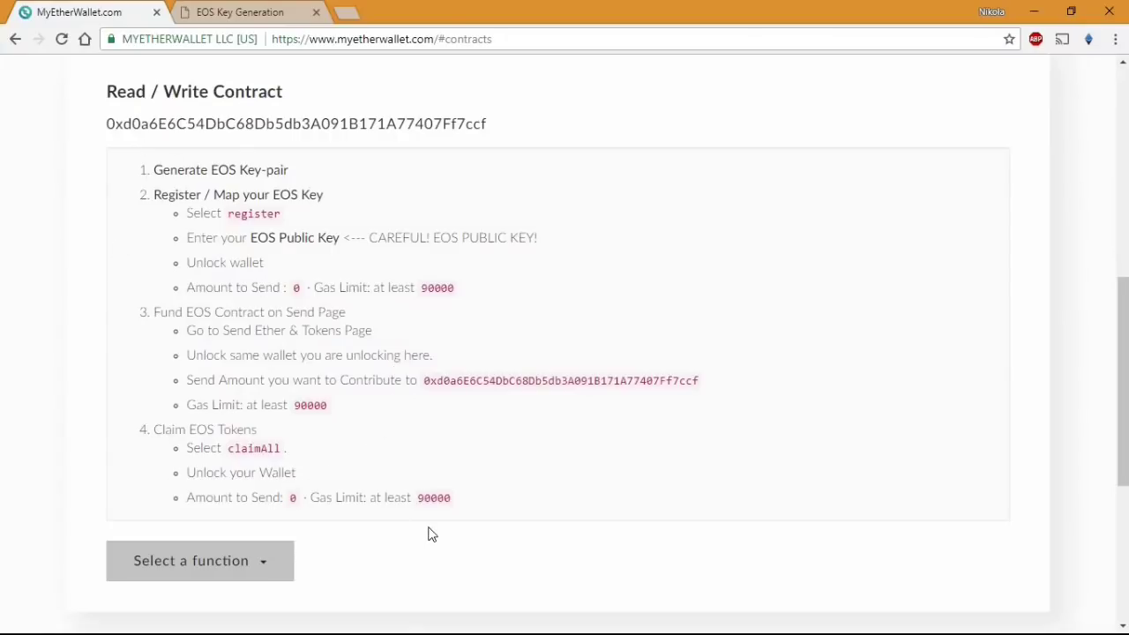
{"action": "scroll", "coordinate": [436, 527], "scroll_direction": "down", "scroll_amount": 1}
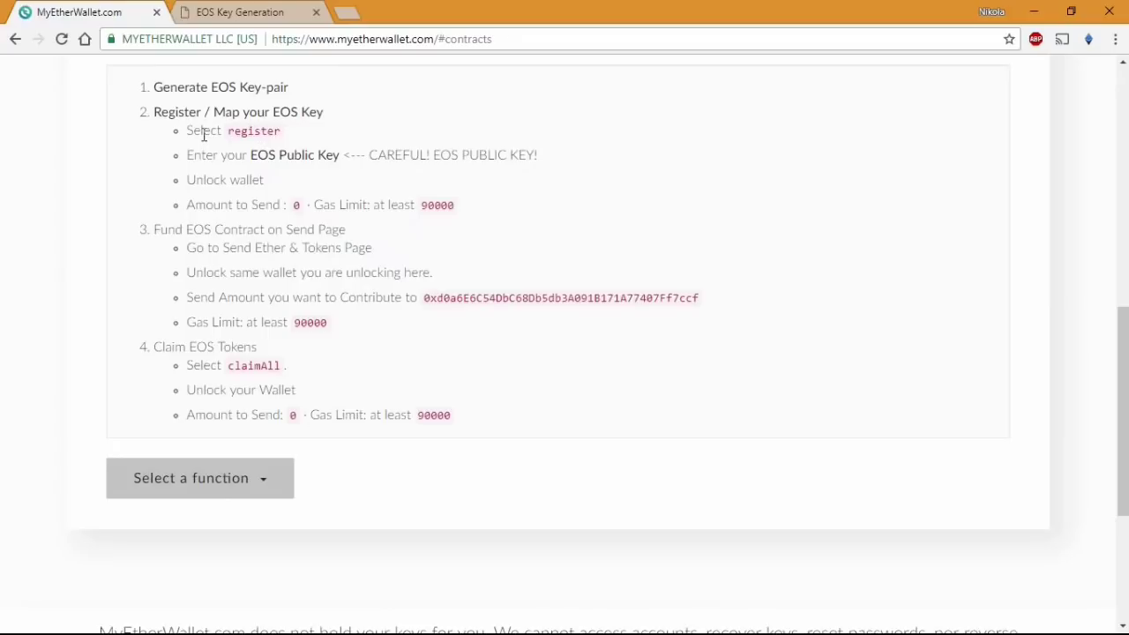
{"action": "left_click", "coordinate": [214, 480]}
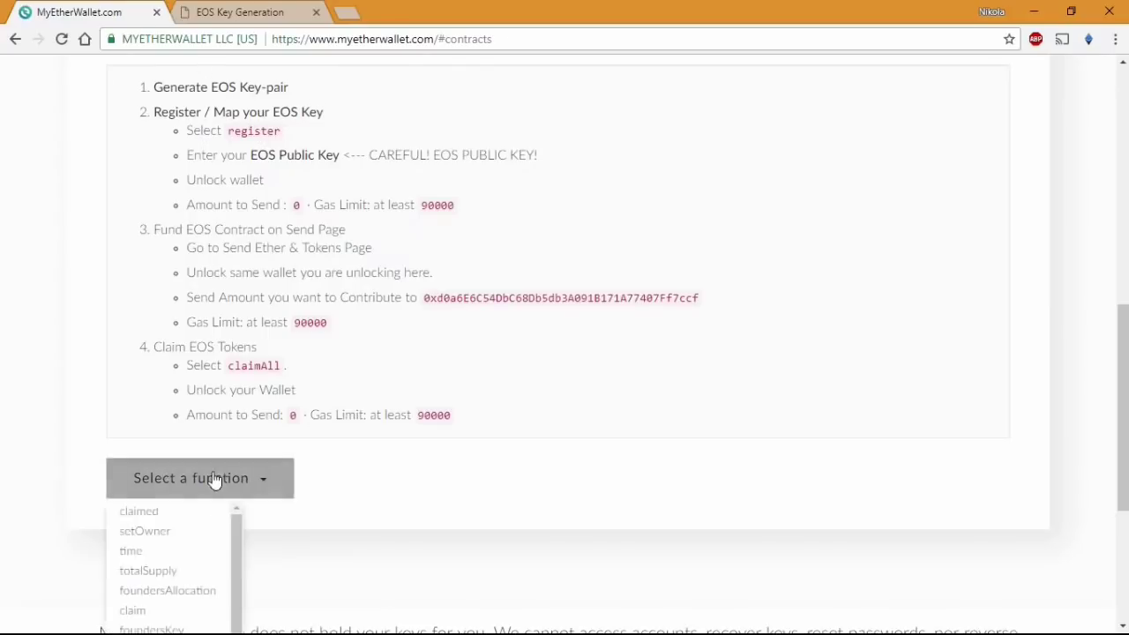
{"action": "scroll", "coordinate": [156, 559], "scroll_direction": "down", "scroll_amount": 3}
{"action": "scroll", "coordinate": [256, 534], "scroll_direction": "down", "scroll_amount": 1}
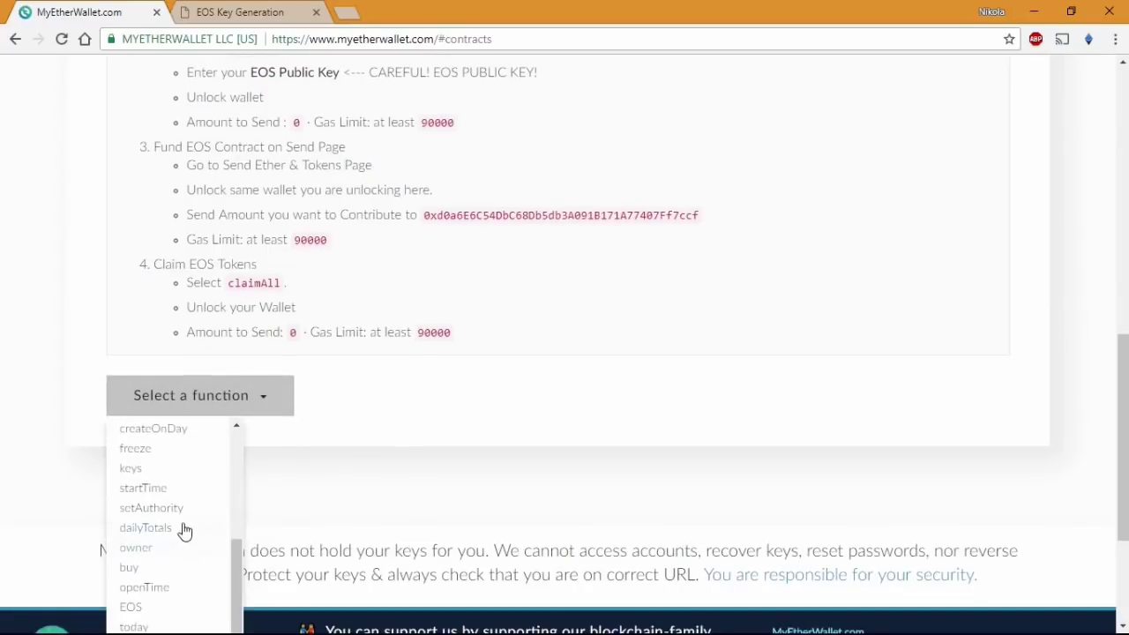
{"action": "scroll", "coordinate": [194, 506], "scroll_direction": "down", "scroll_amount": 2}
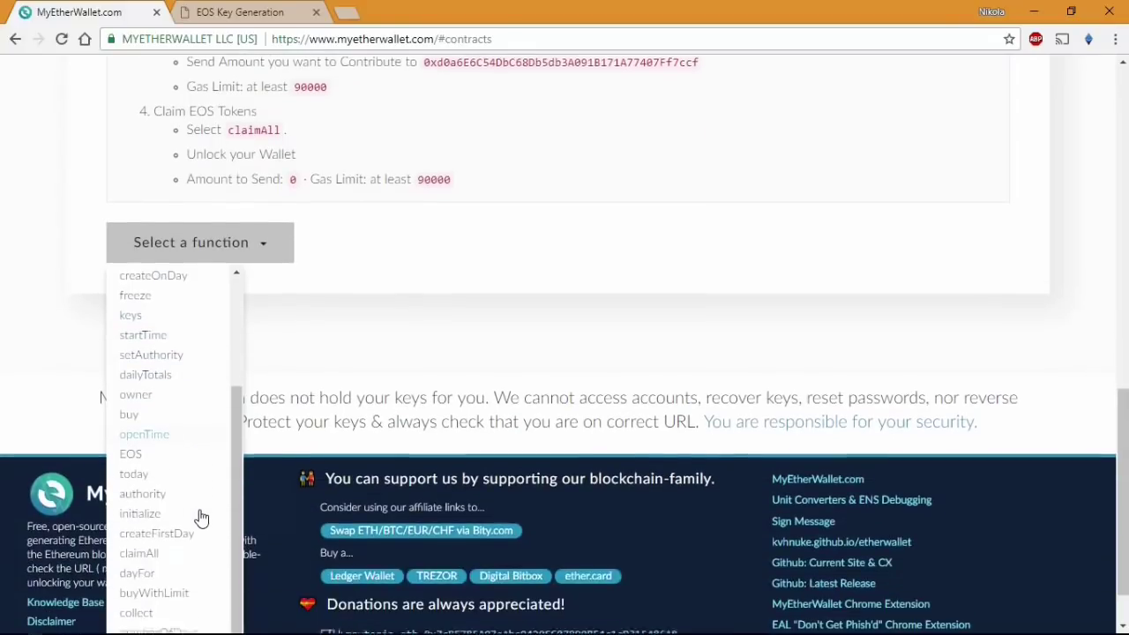
{"action": "scroll", "coordinate": [197, 499], "scroll_direction": "down", "scroll_amount": 1}
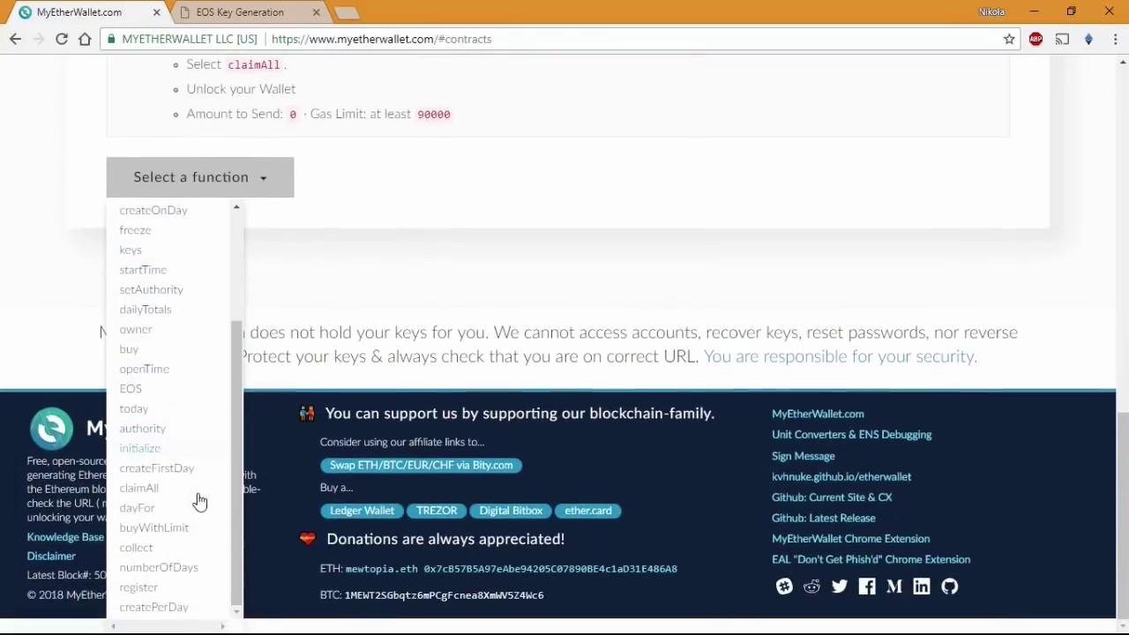
Step: Choose the register function and paste the EOS public key into its key field
{"action": "left_click", "coordinate": [150, 592]}
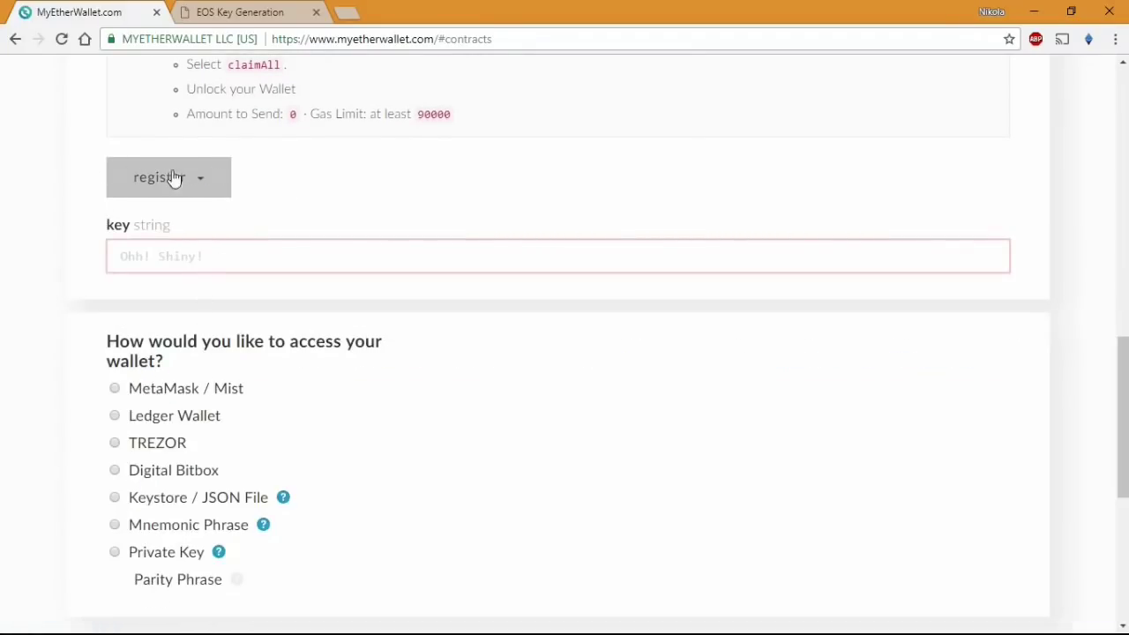
{"action": "left_click", "coordinate": [164, 256]}
{"action": "right_click", "coordinate": [175, 257]}
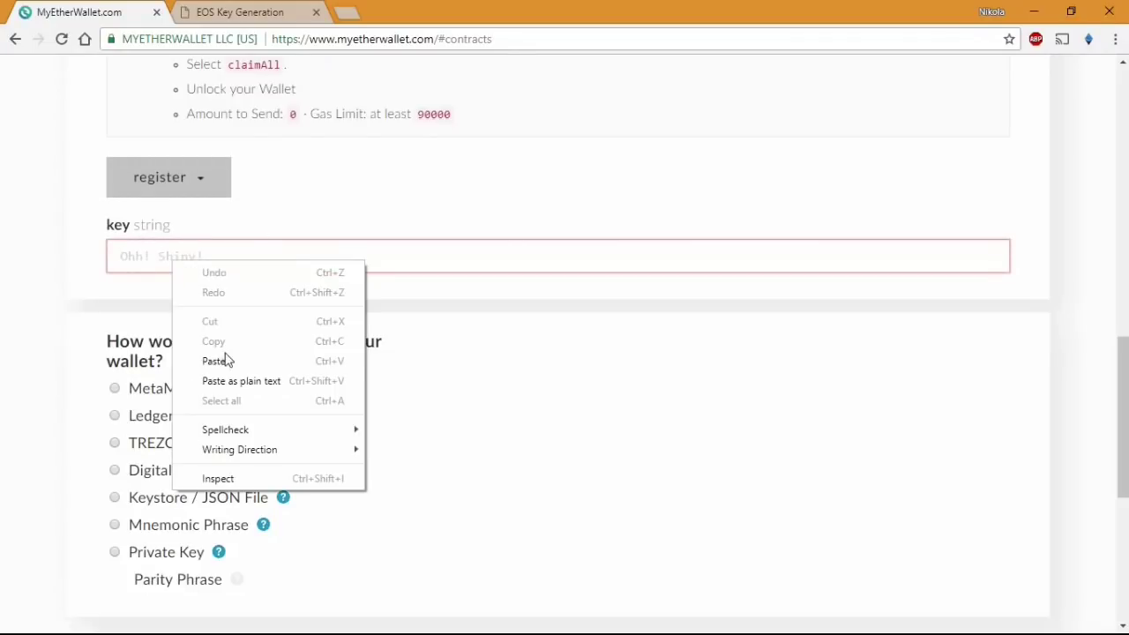
{"action": "left_click", "coordinate": [227, 358]}
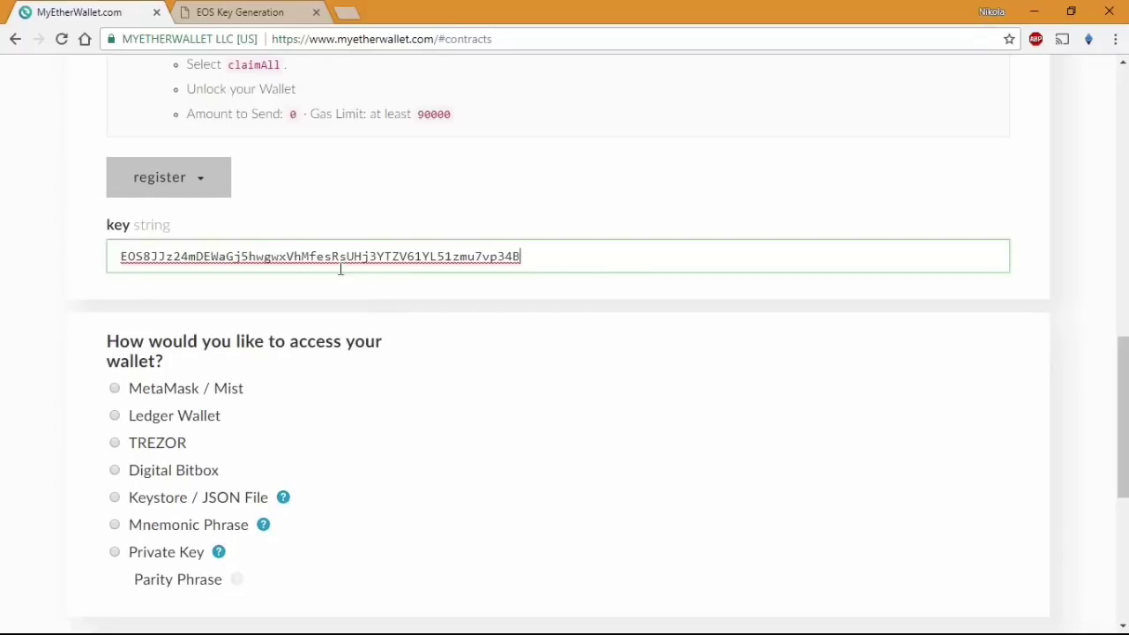
Step: Compare the pasted key against the EOS Key Generation page, then return to the contract
{"action": "left_click", "coordinate": [237, 10]}
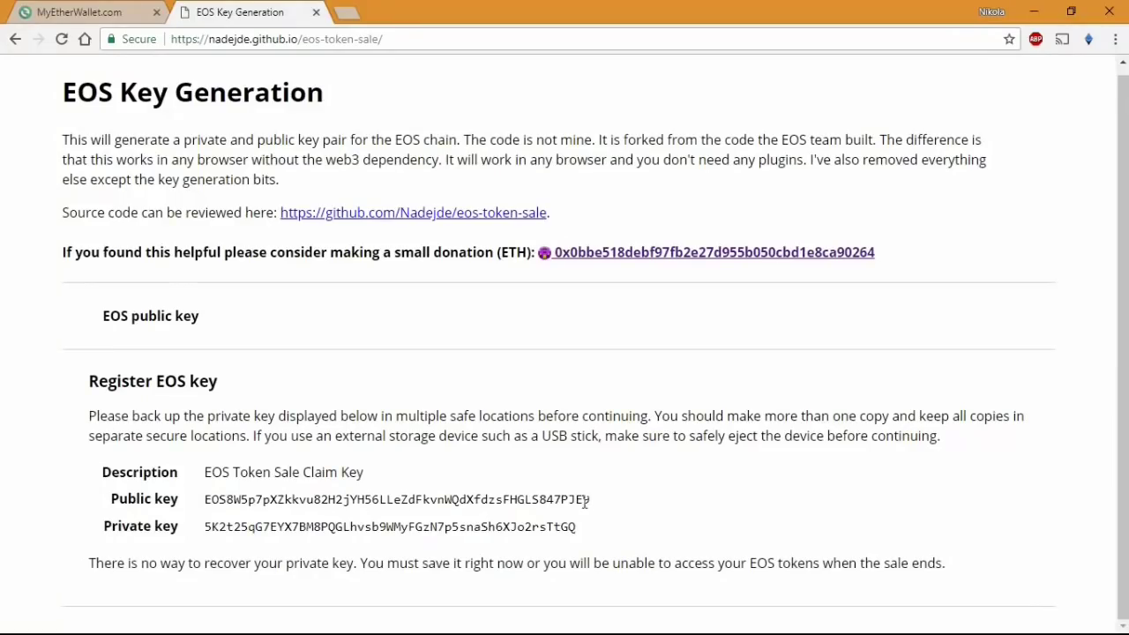
{"action": "left_click", "coordinate": [134, 12]}
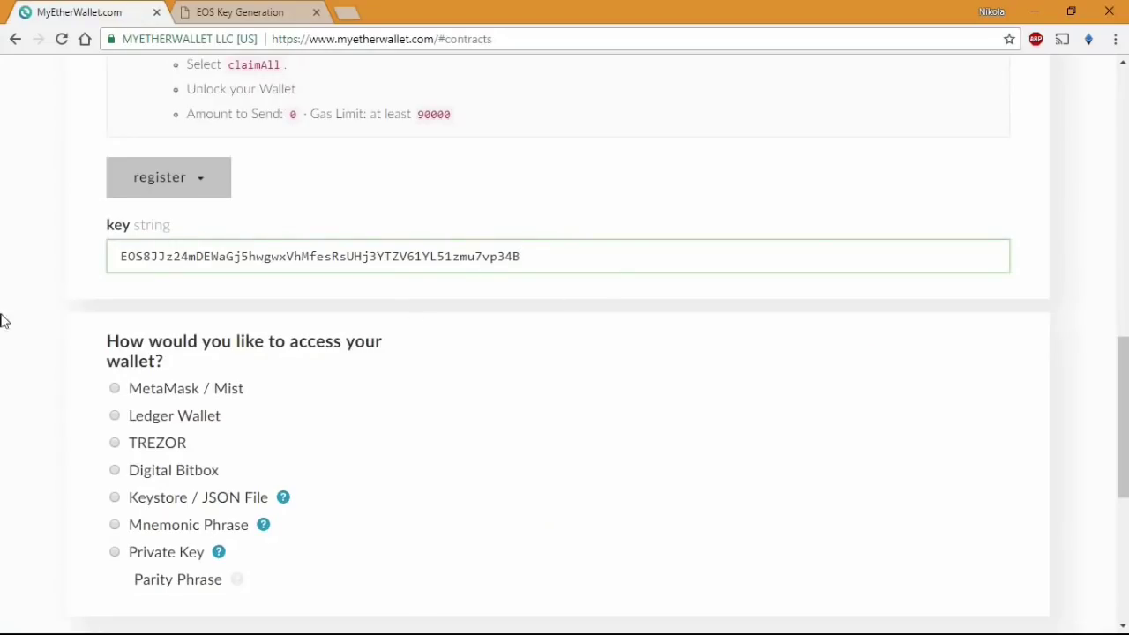
{"action": "scroll", "coordinate": [179, 327], "scroll_direction": "down", "scroll_amount": 1}
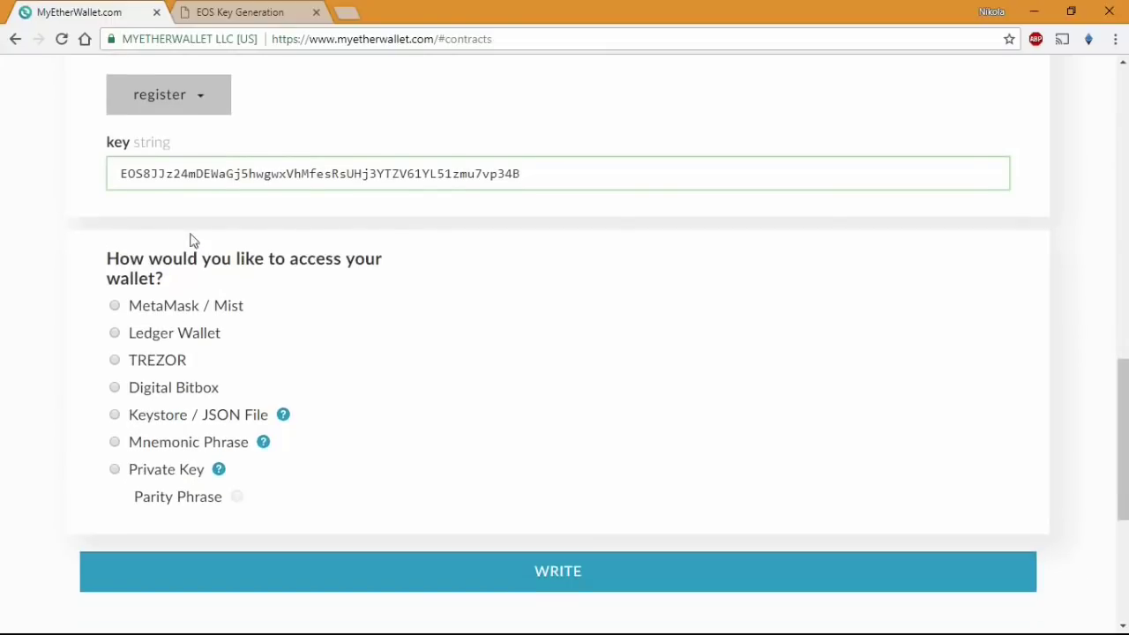
Step: Unlock the contract page with the Ledger's second address, the one holding 0.01 ETH
{"action": "left_click", "coordinate": [123, 335]}
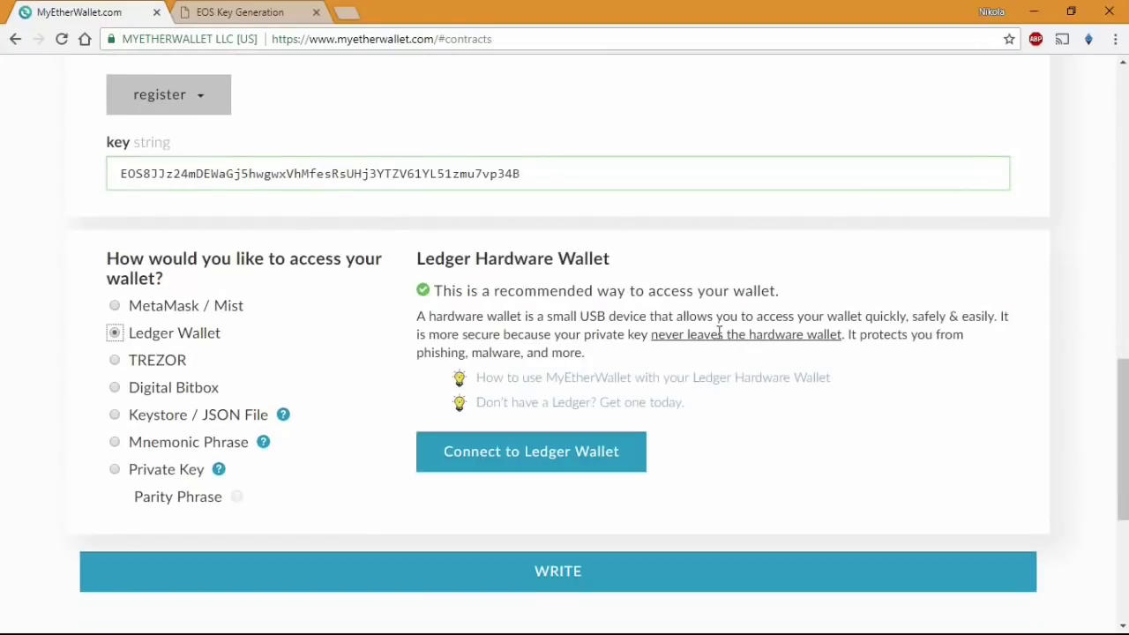
{"action": "left_click", "coordinate": [519, 460]}
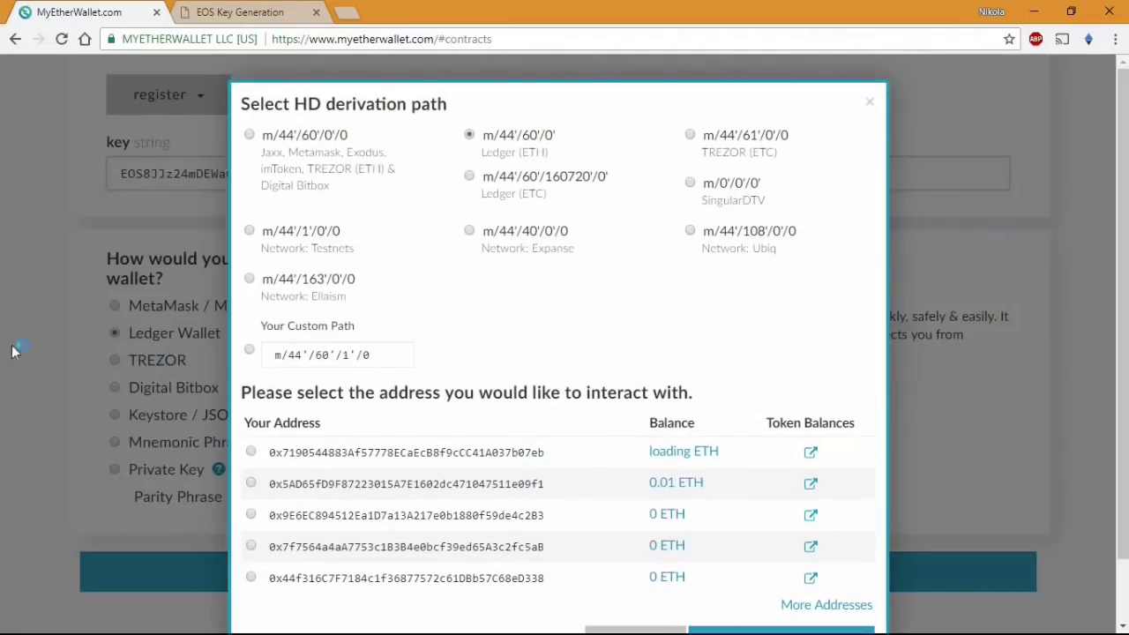
{"action": "scroll", "coordinate": [516, 365], "scroll_direction": "down", "scroll_amount": 2}
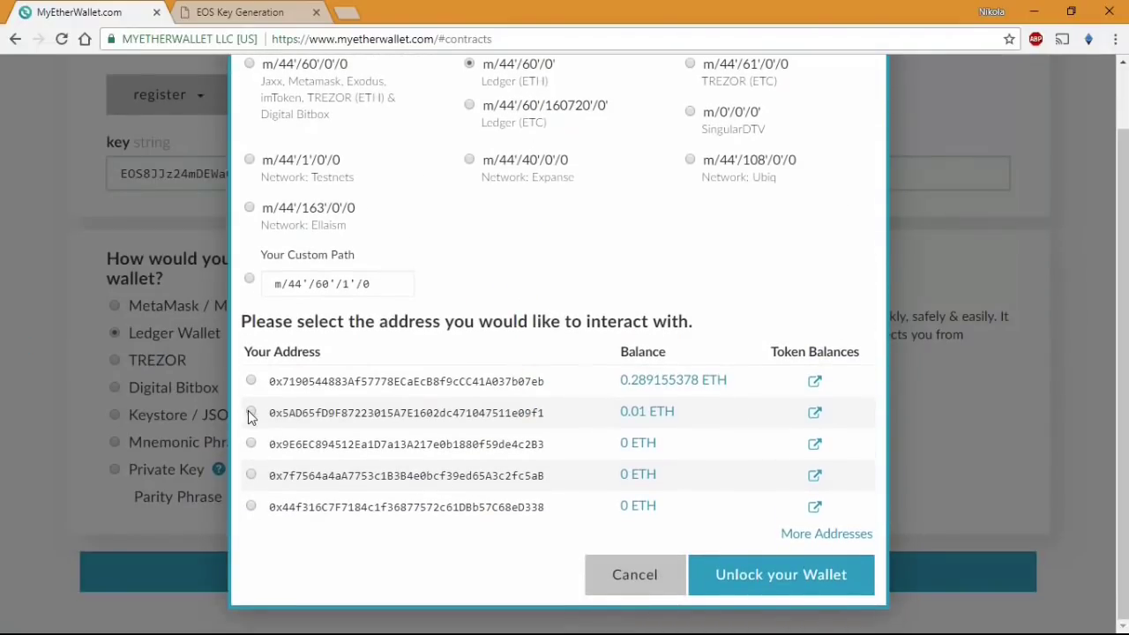
{"action": "left_click", "coordinate": [352, 416]}
{"action": "left_click", "coordinate": [776, 575]}
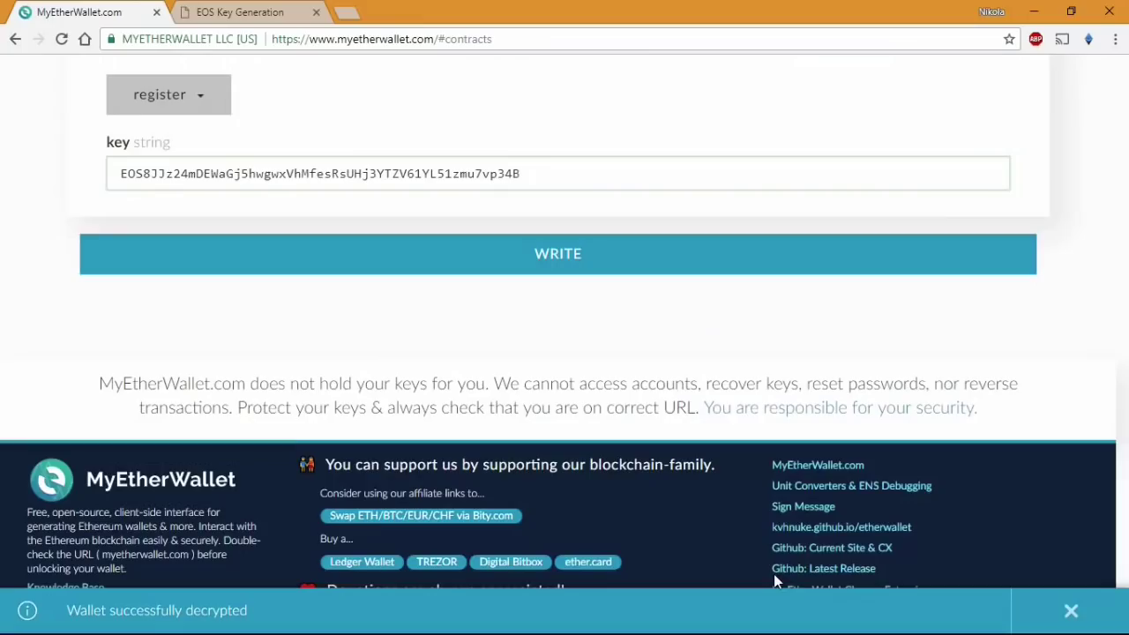
{"action": "scroll", "coordinate": [557, 406], "scroll_direction": "up", "scroll_amount": 2}
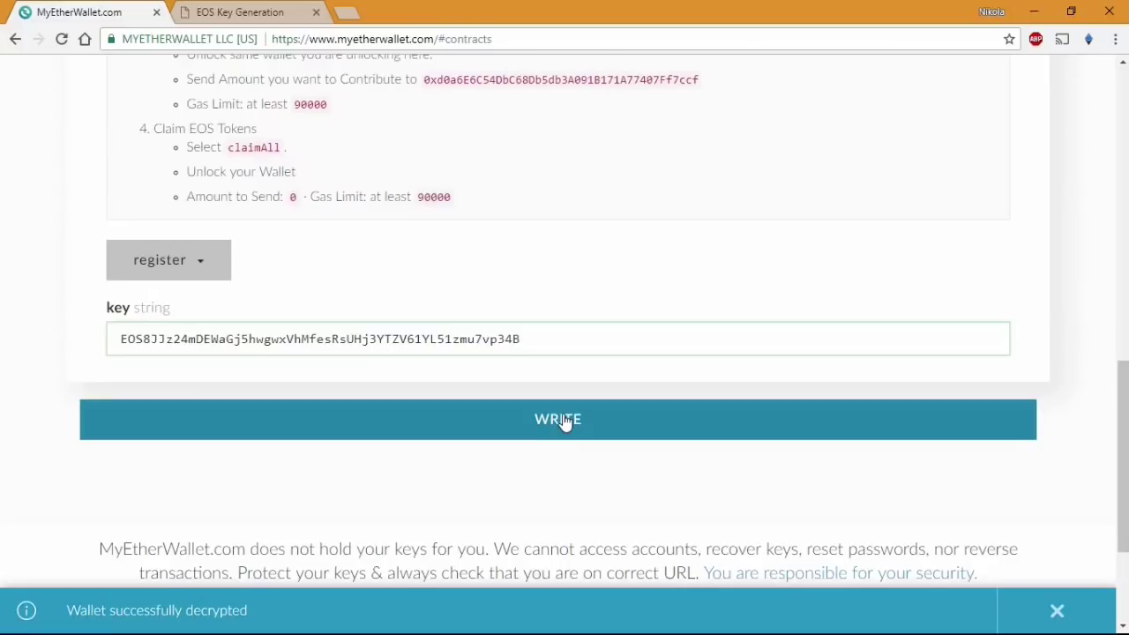
Step: Write the register call with Amount 0 and Gas Limit 90558, then confirm and broadcast it
{"action": "left_click", "coordinate": [565, 422]}
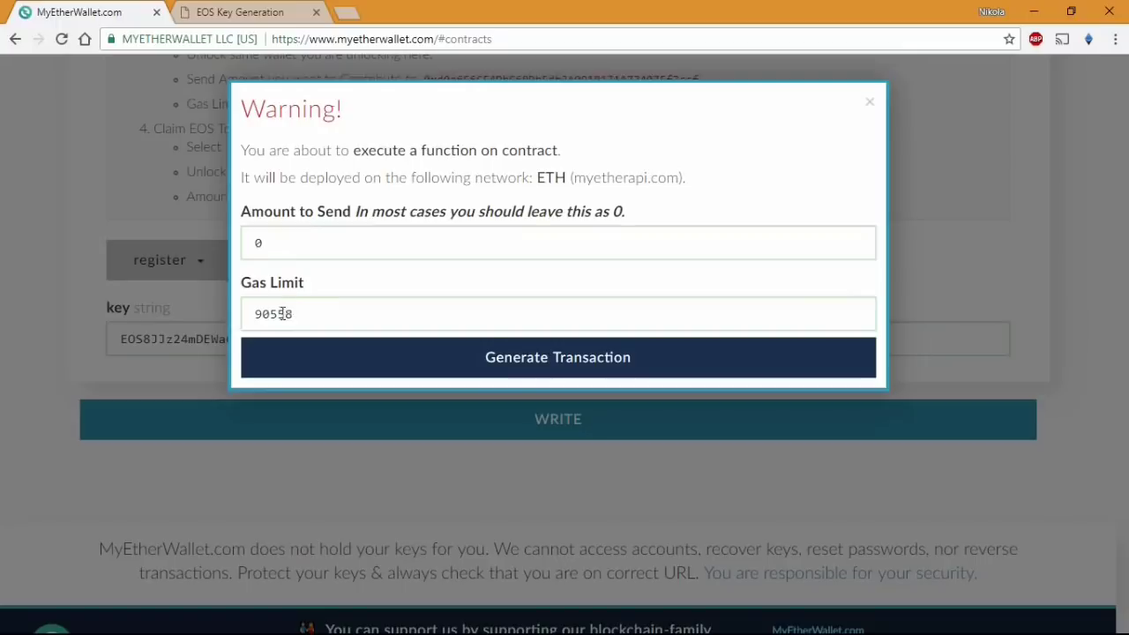
{"action": "left_click", "coordinate": [545, 359]}
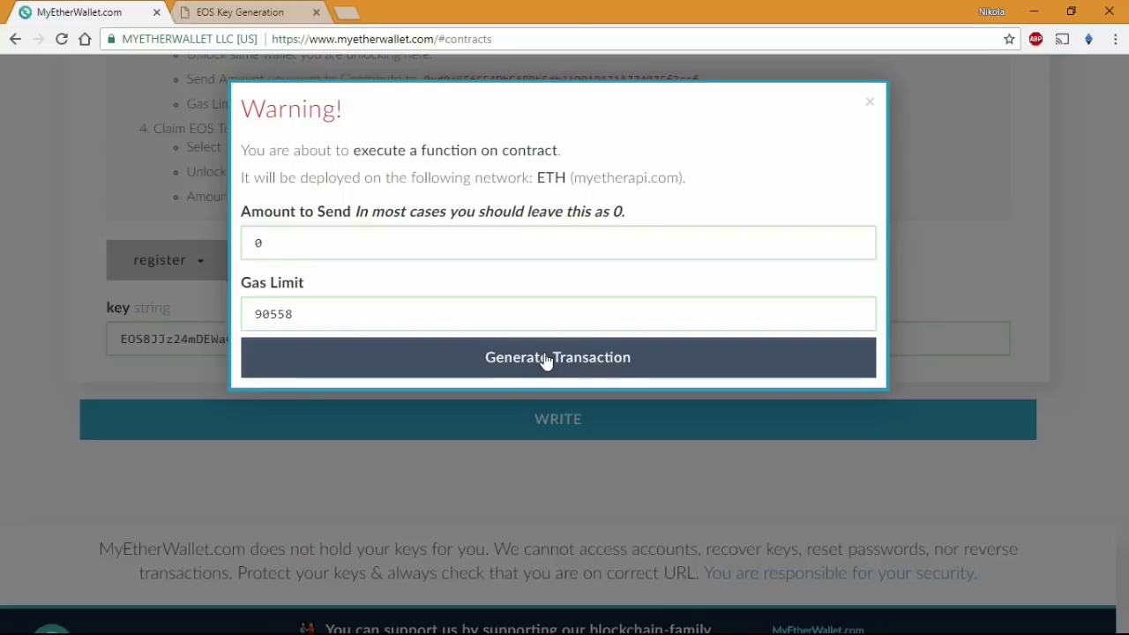
{"action": "left_click", "coordinate": [545, 359]}
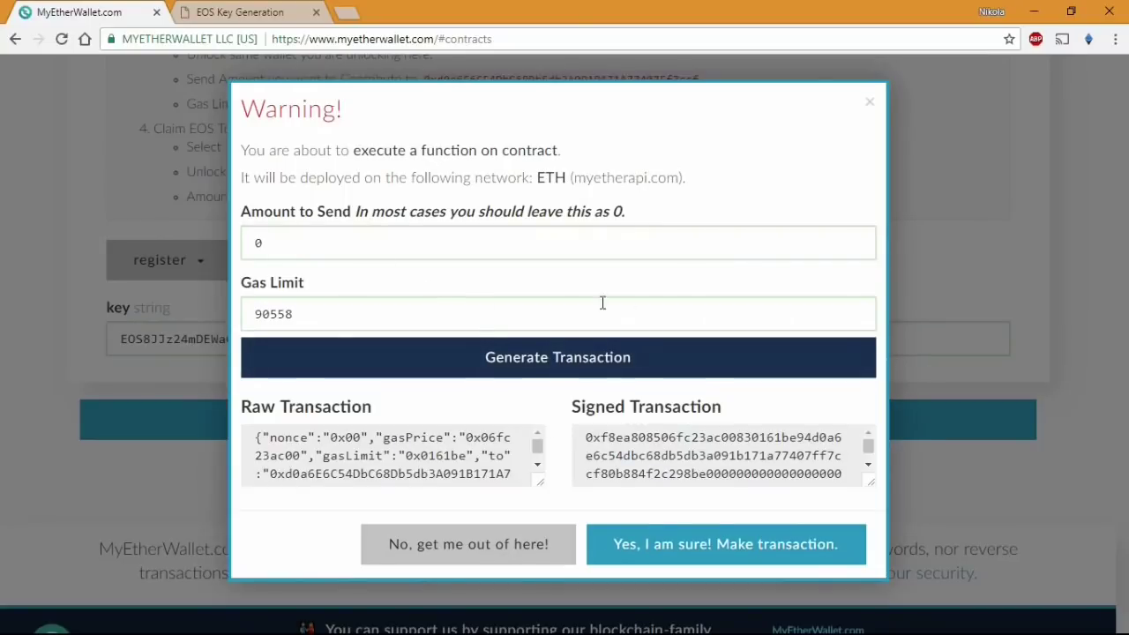
{"action": "left_click", "coordinate": [742, 552]}
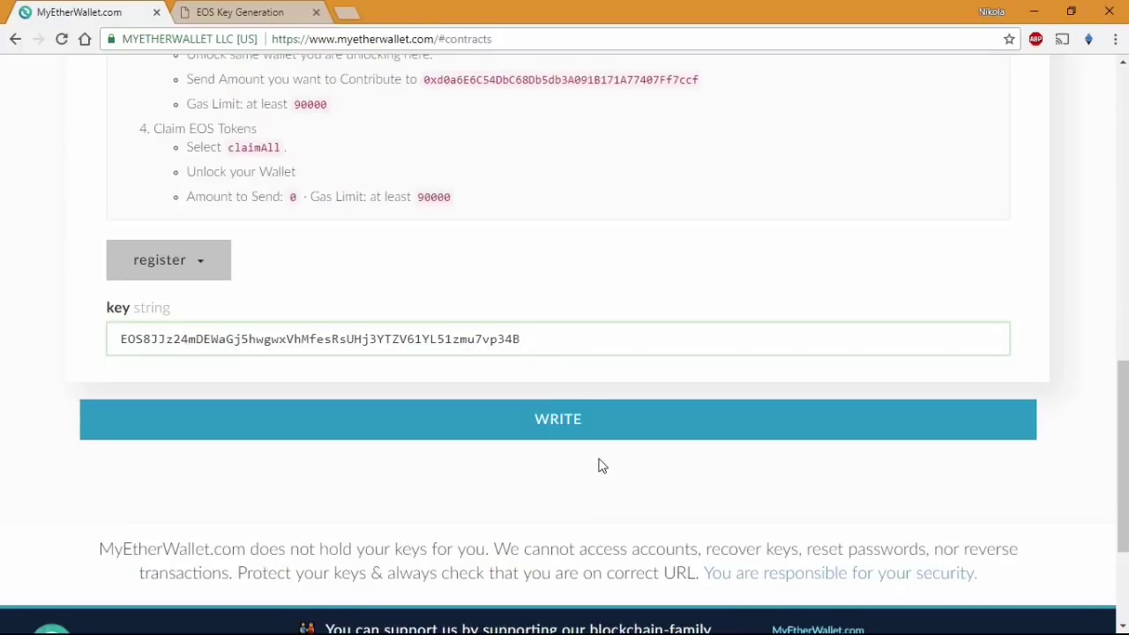
Step: Unlock the same second Ledger address on Send Ether & Tokens, now showing 0.00728326 ETH
{"action": "scroll", "coordinate": [599, 465], "scroll_direction": "up", "scroll_amount": 3}
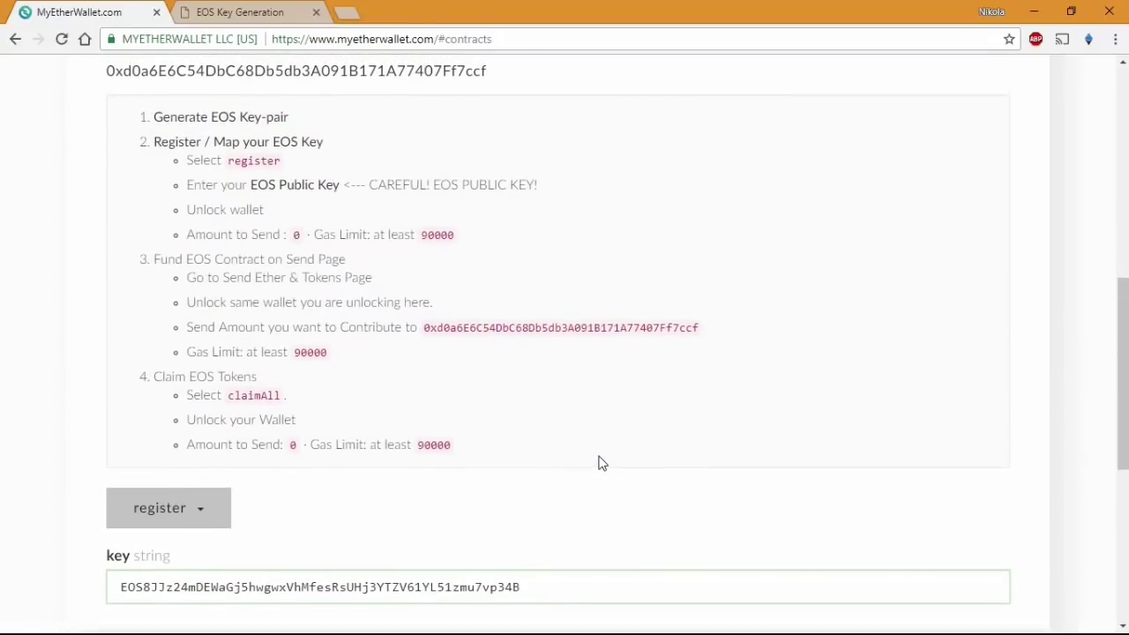
{"action": "scroll", "coordinate": [598, 459], "scroll_direction": "up", "scroll_amount": 6}
{"action": "left_click", "coordinate": [226, 173]}
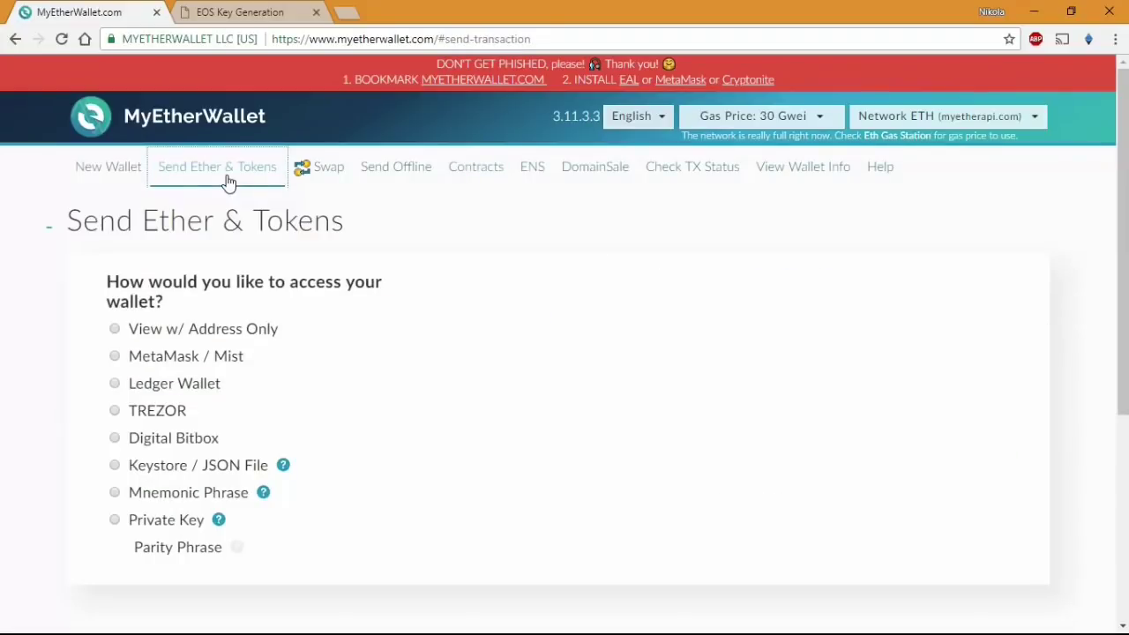
{"action": "left_click", "coordinate": [177, 385]}
{"action": "left_click", "coordinate": [556, 472]}
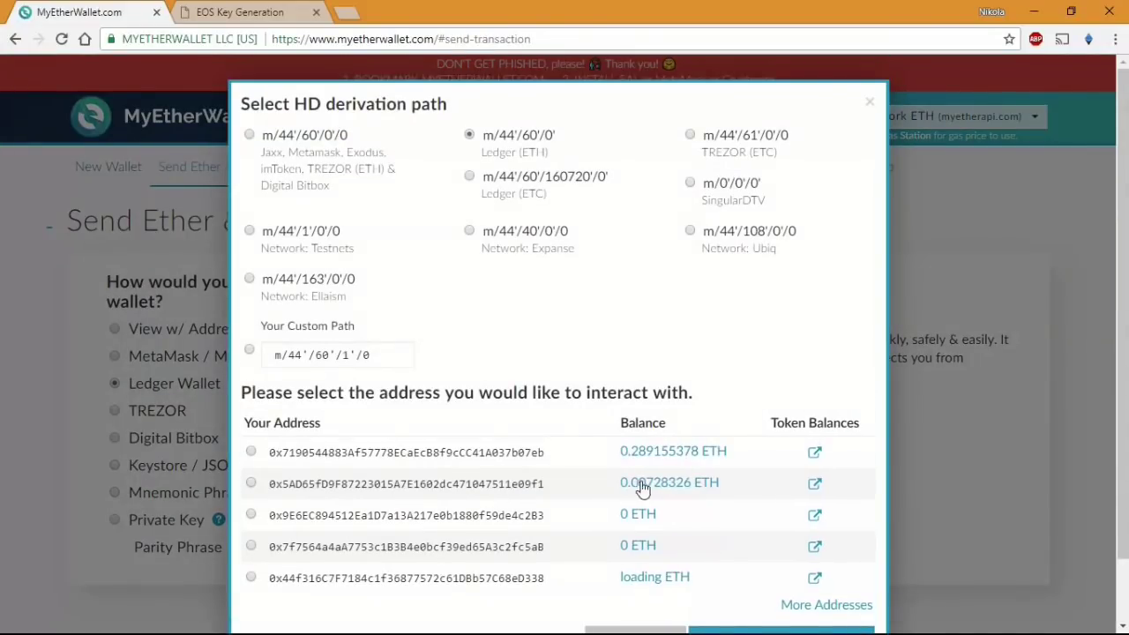
{"action": "left_click", "coordinate": [250, 483]}
{"action": "scroll", "coordinate": [773, 564], "scroll_direction": "down", "scroll_amount": 2}
{"action": "left_click", "coordinate": [759, 565]}
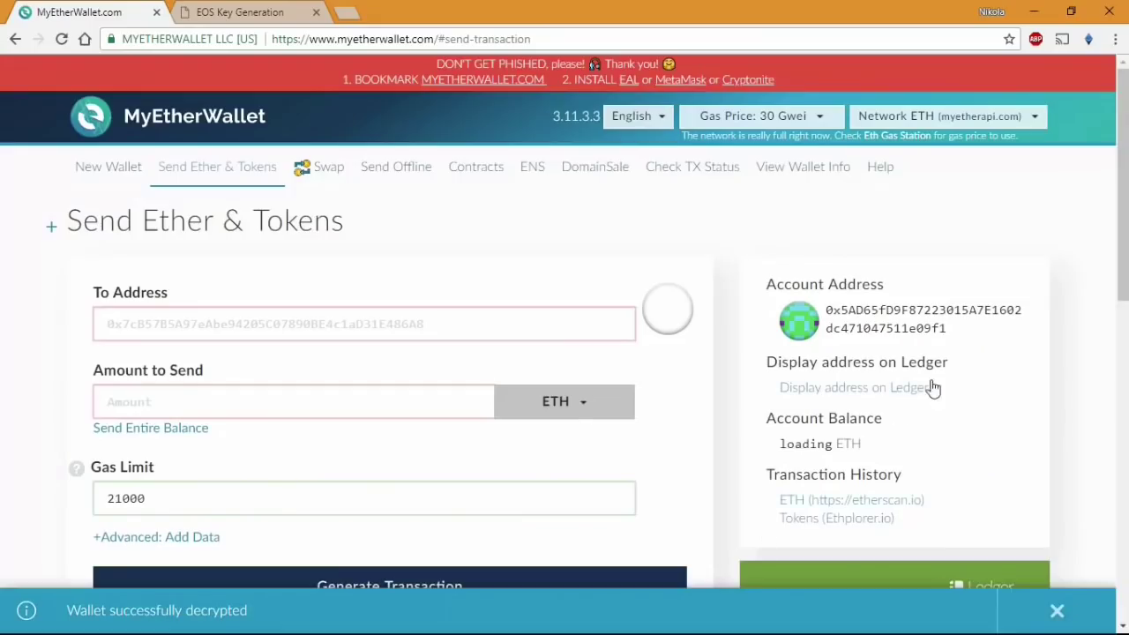
{"action": "scroll", "coordinate": [937, 384], "scroll_direction": "down", "scroll_amount": 5}
{"action": "scroll", "coordinate": [682, 429], "scroll_direction": "up", "scroll_amount": 3}
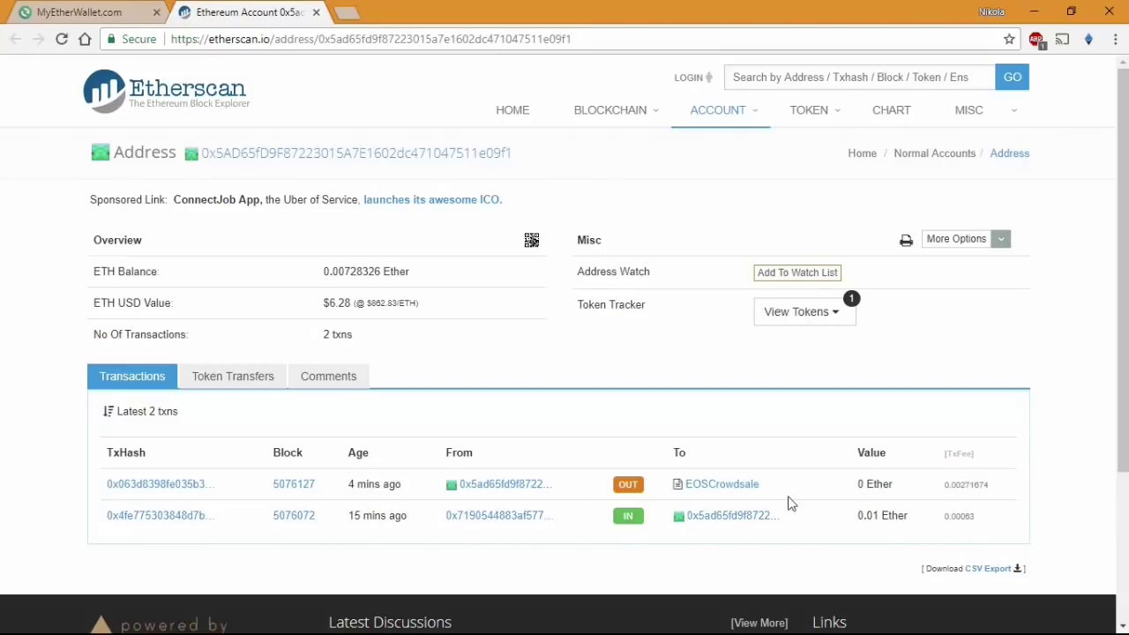
Step: Open the latest outgoing transaction to EOSCrowdsale from the Etherscan transactions list
{"action": "left_click", "coordinate": [139, 486]}
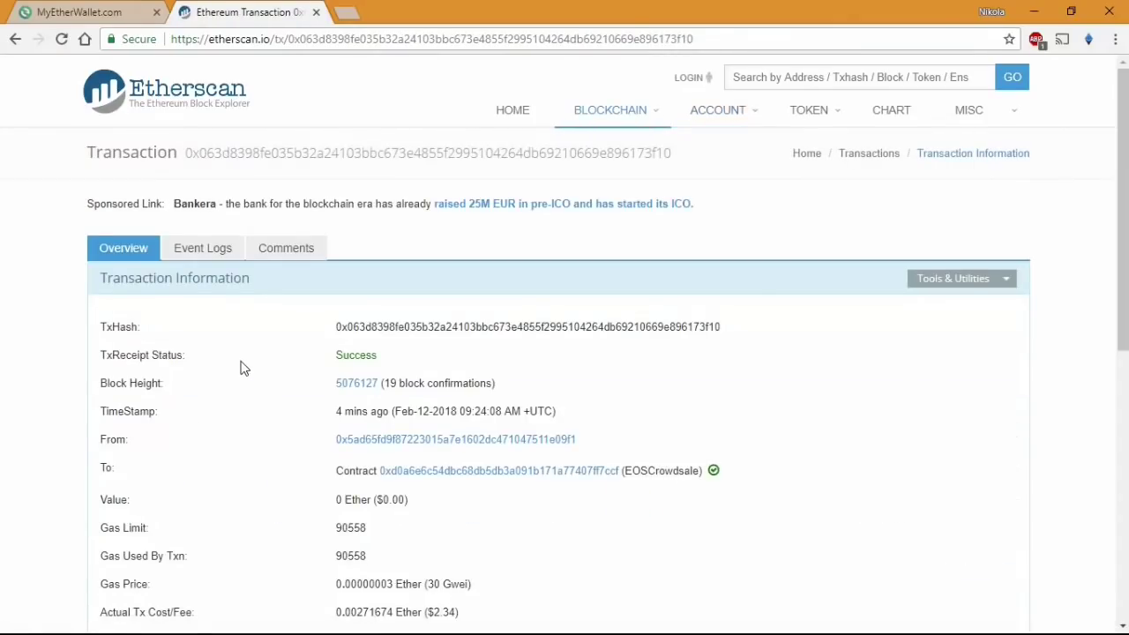
{"action": "scroll", "coordinate": [247, 363], "scroll_direction": "down", "scroll_amount": 4}
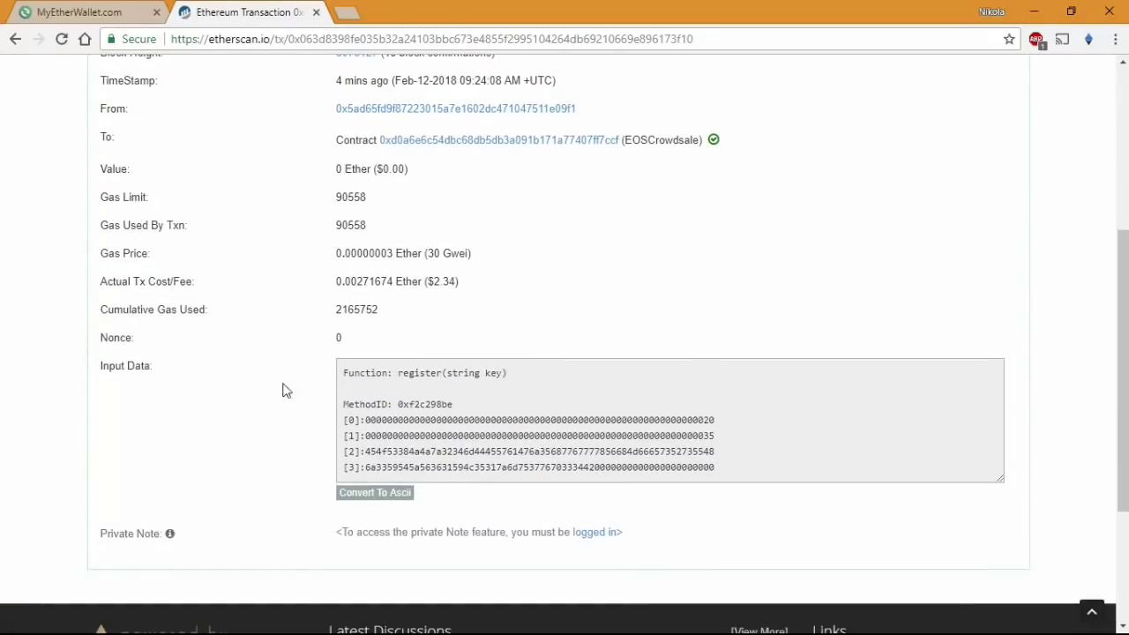
{"action": "left_click_drag", "start_coordinate": [154, 367], "coordinate": [116, 367]}
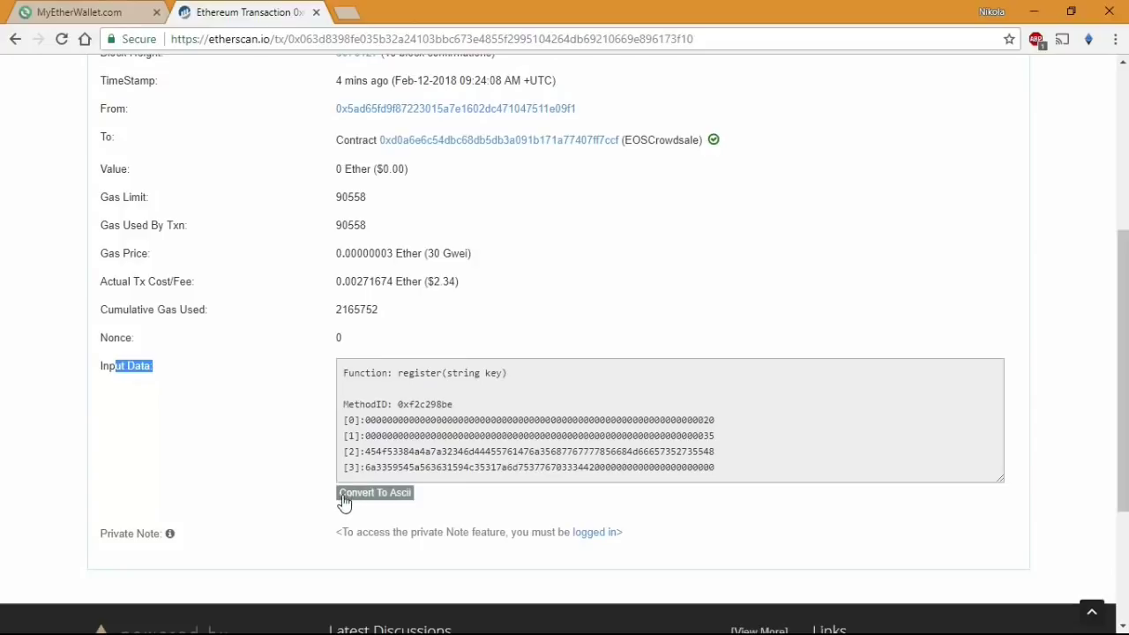
{"action": "left_click", "coordinate": [411, 499]}
{"action": "left_click_drag", "start_coordinate": [376, 374], "coordinate": [474, 375]}
{"action": "left_click", "coordinate": [384, 381]}
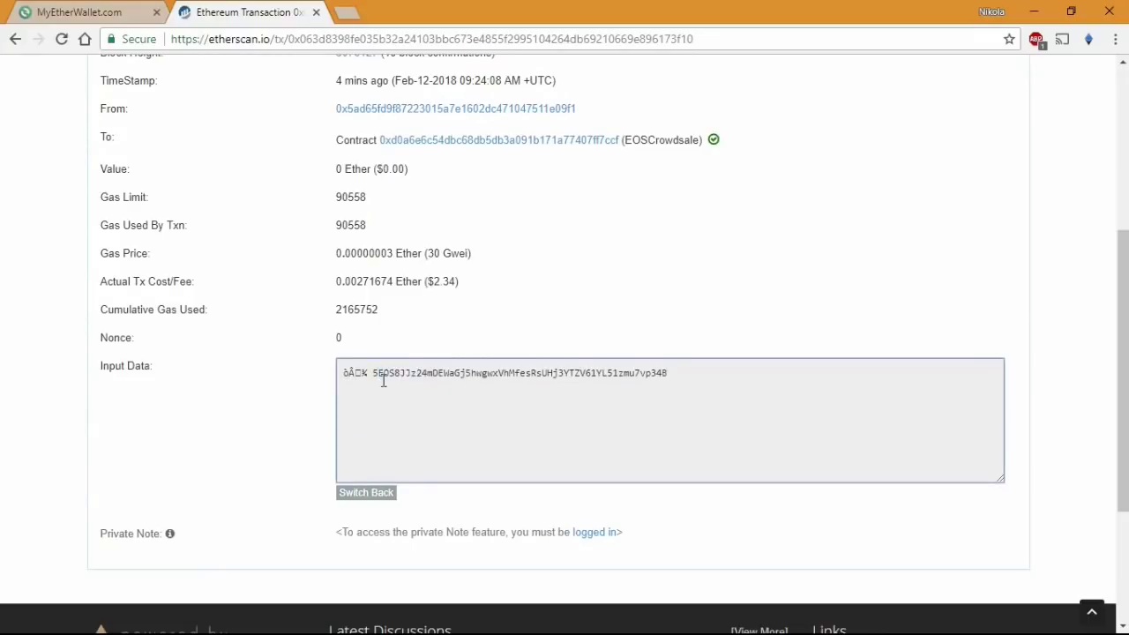
{"action": "left_click_drag", "start_coordinate": [391, 374], "coordinate": [683, 374]}
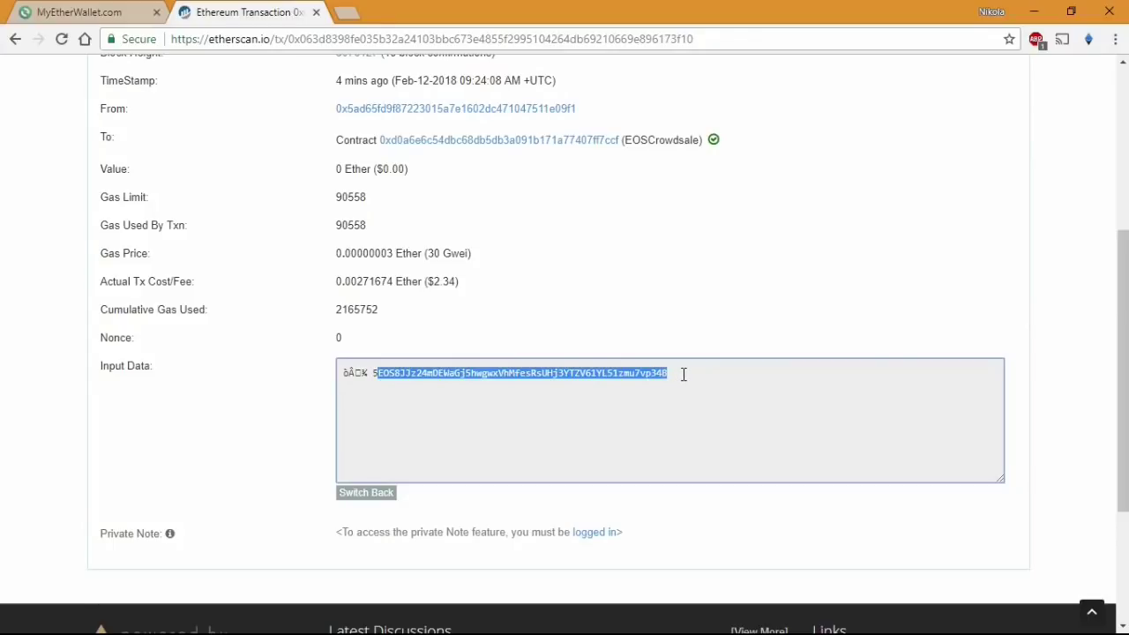
{"action": "left_click", "coordinate": [631, 418]}
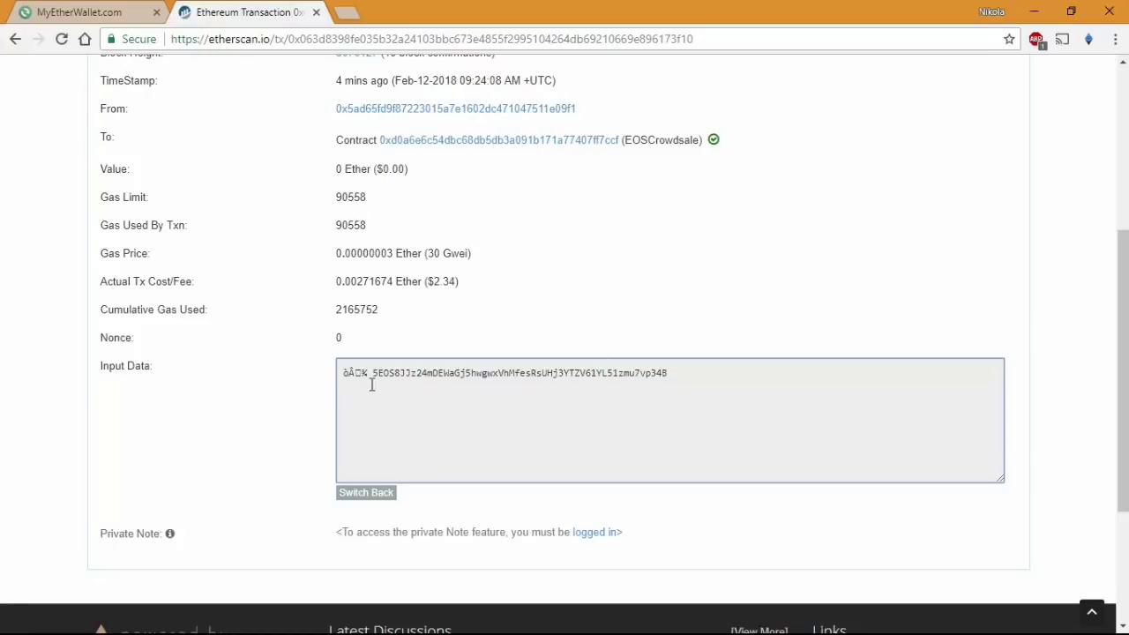
{"action": "left_click", "coordinate": [376, 491]}
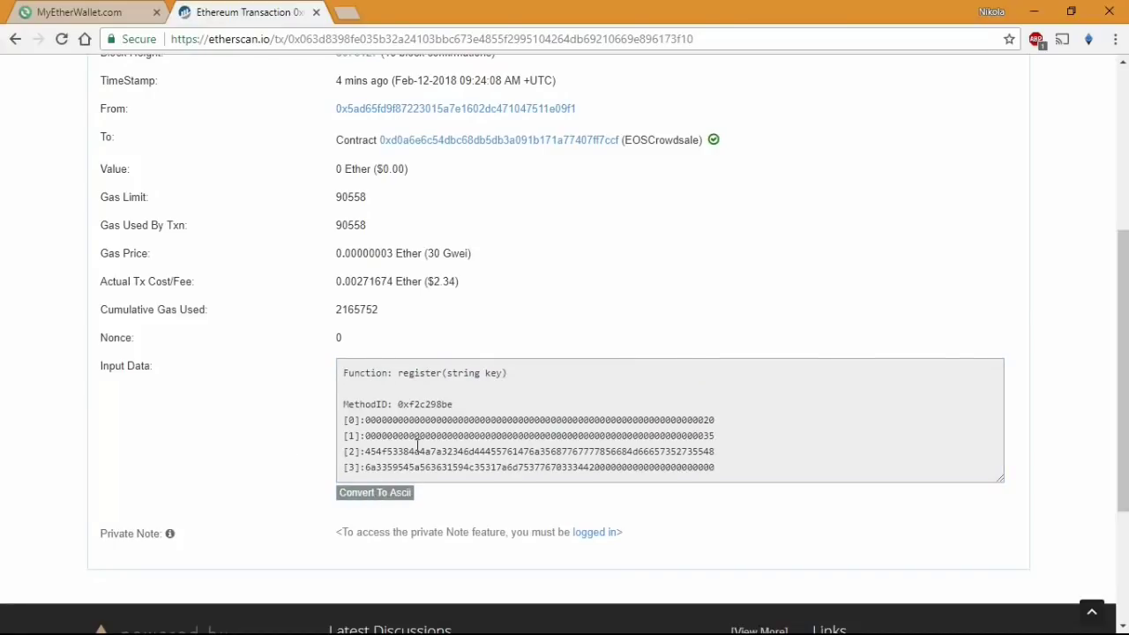
{"action": "scroll", "coordinate": [505, 426], "scroll_direction": "down", "scroll_amount": 2}
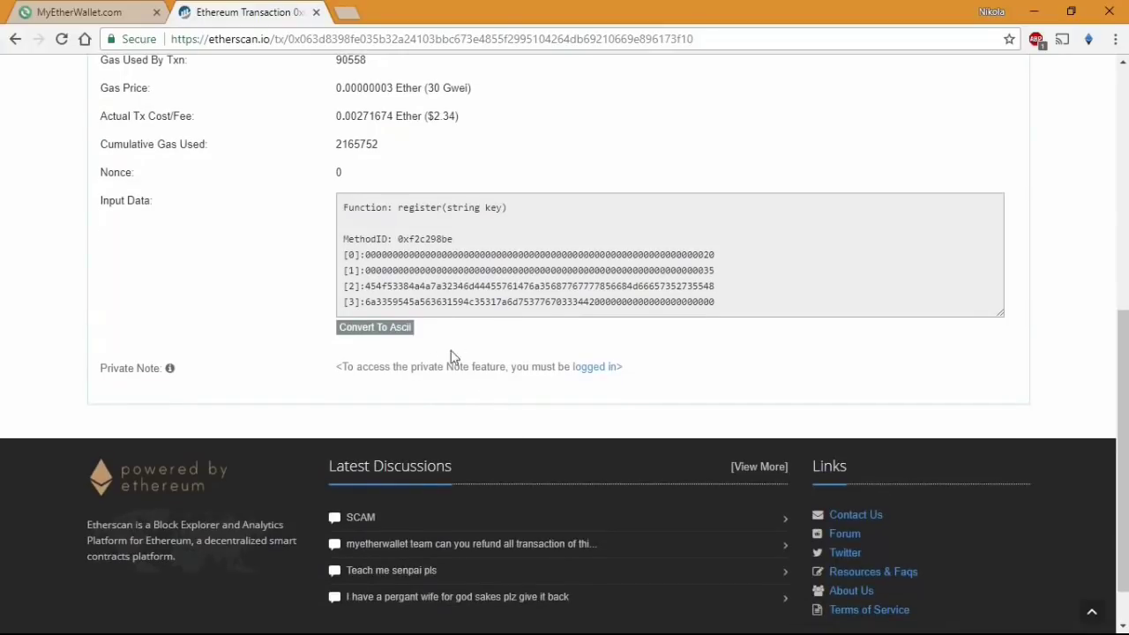
{"action": "left_click", "coordinate": [376, 328]}
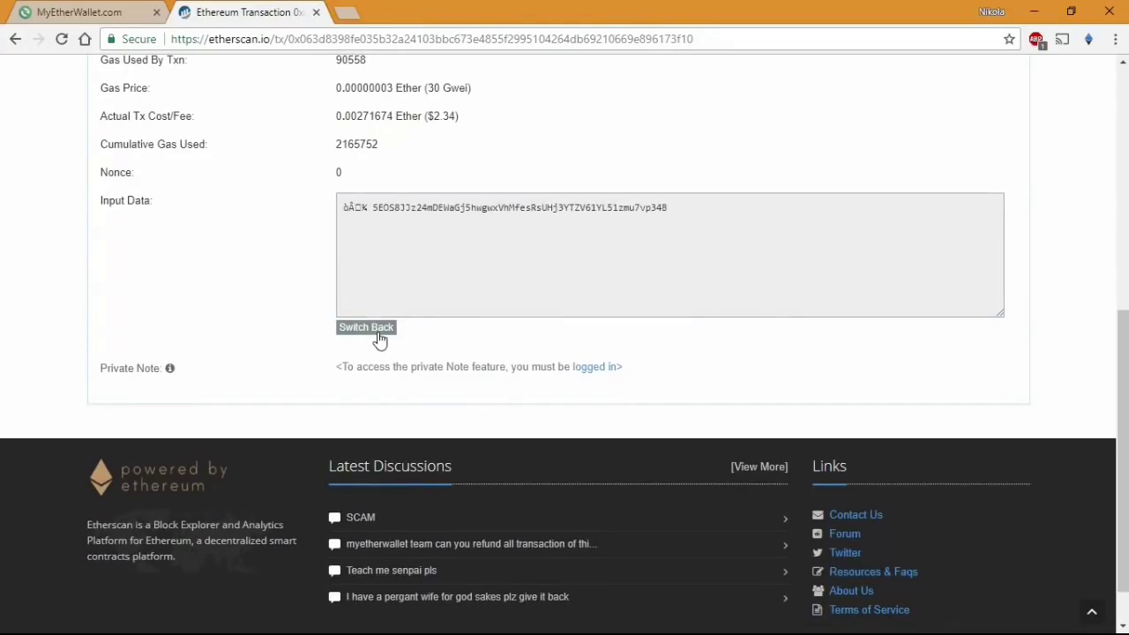
{"action": "left_click", "coordinate": [367, 327]}
{"action": "scroll", "coordinate": [379, 335], "scroll_direction": "up", "scroll_amount": 5}
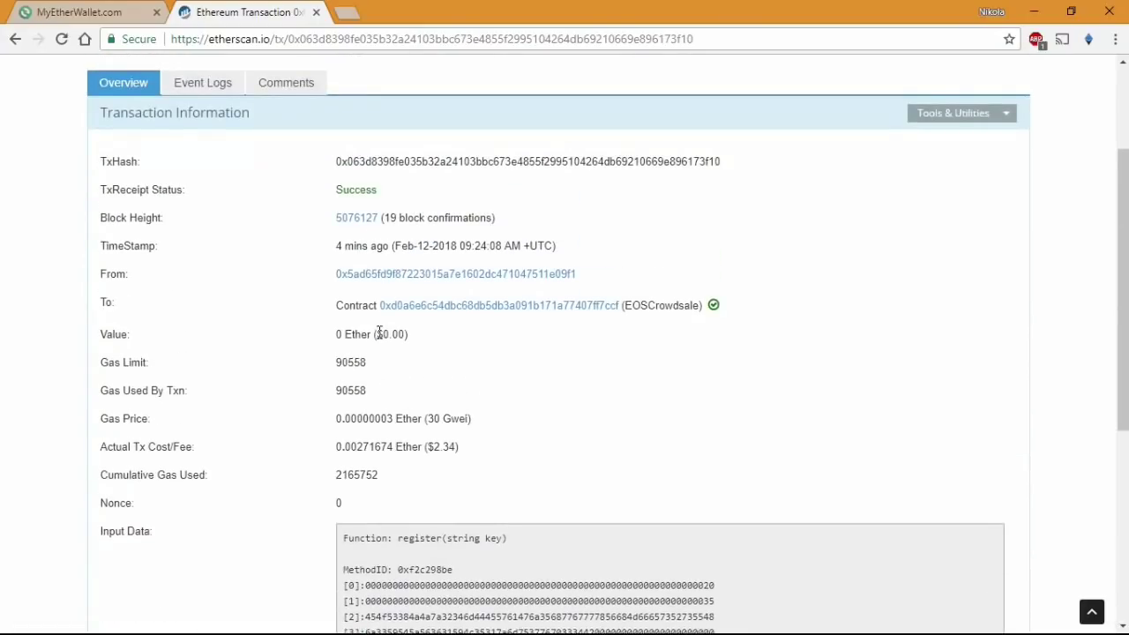